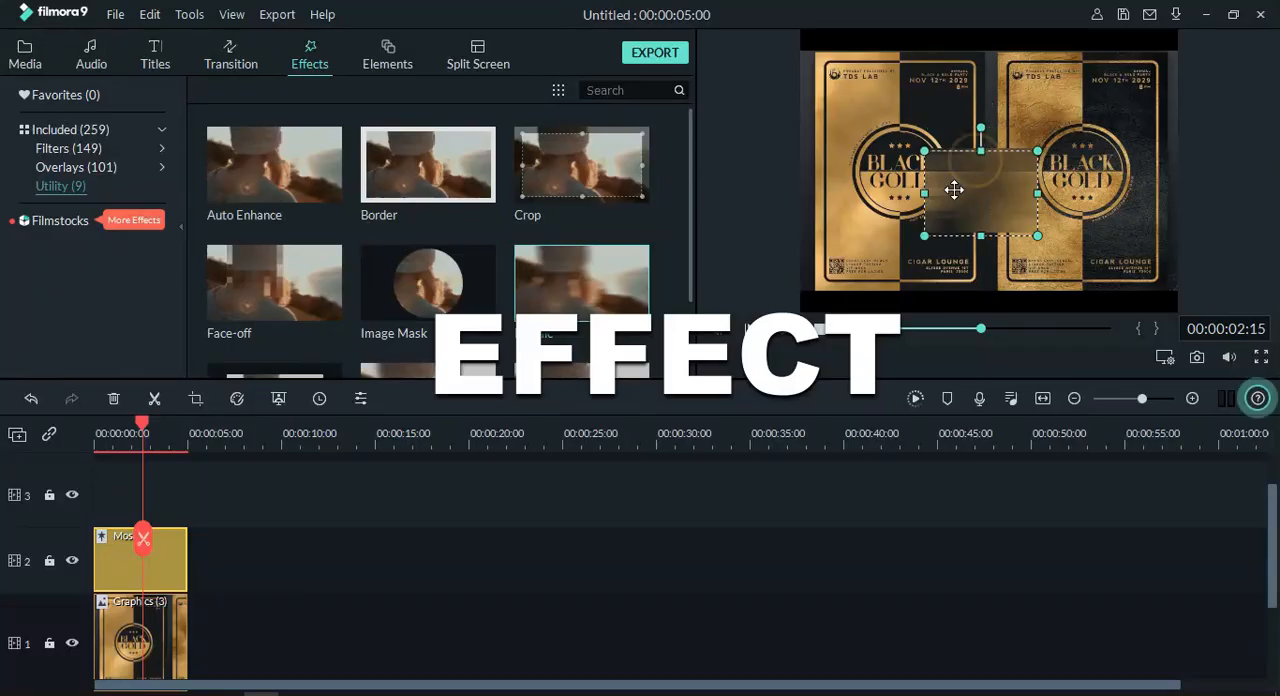
Step: Stretch the mosaic area to cover the left poster's circular logo and move it onto the right poster's logo
{"action": "left_click_drag", "start_coordinate": [954, 189], "coordinate": [898, 145]}
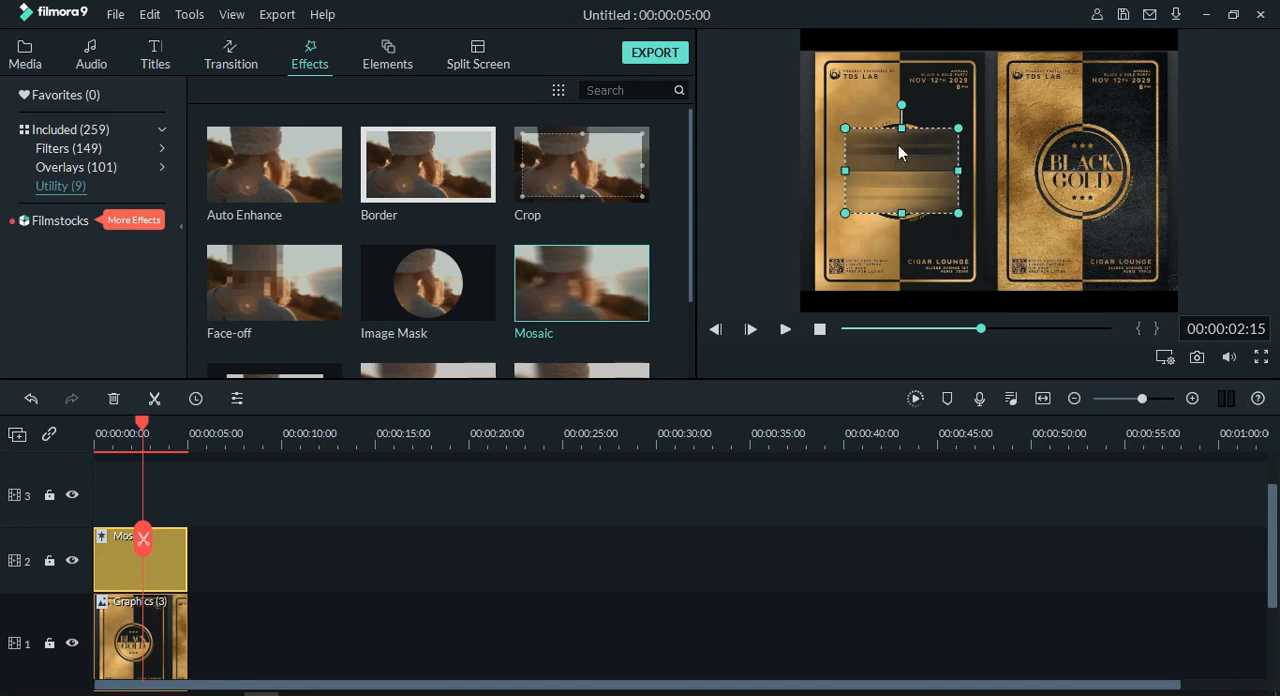
{"action": "left_click_drag", "start_coordinate": [910, 207], "coordinate": [909, 221]}
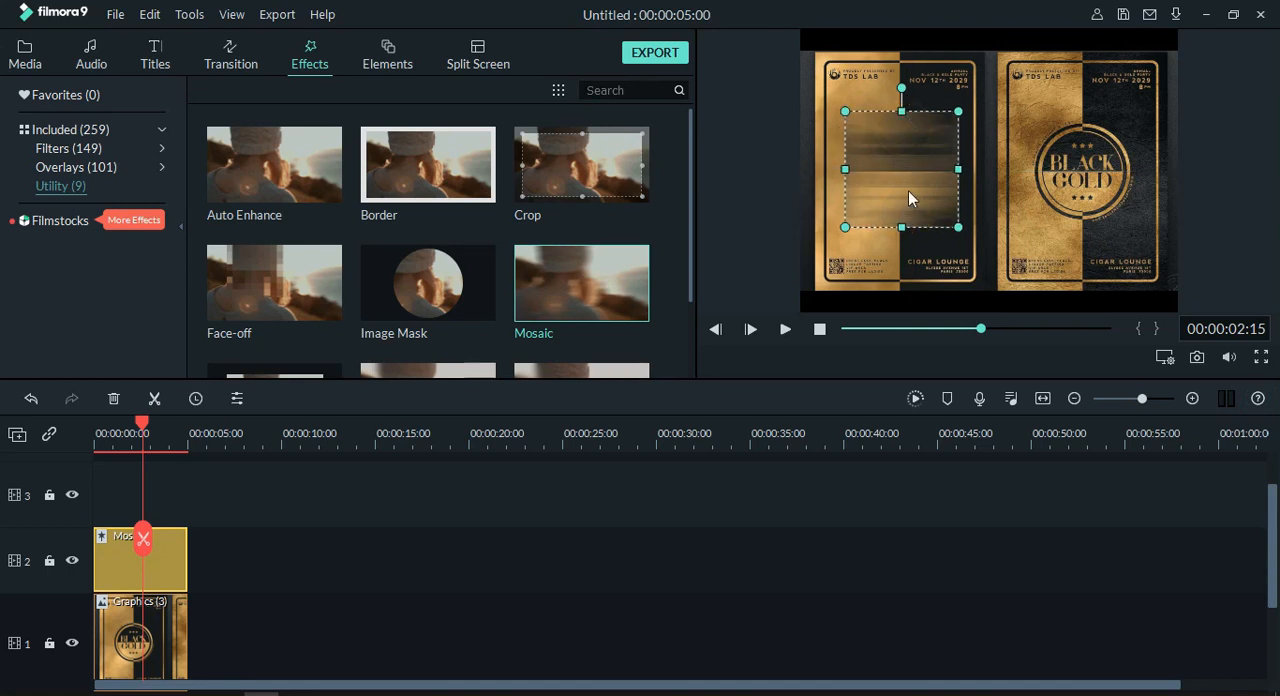
{"action": "left_click_drag", "start_coordinate": [896, 171], "coordinate": [1092, 153]}
{"action": "left_click", "coordinate": [708, 543]}
Step: Trim the start of the Mosaic clip to about 2 seconds and extend the Graphics (3) clip to 00:00:10:16
{"action": "left_click_drag", "start_coordinate": [178, 570], "coordinate": [152, 569]}
{"action": "left_click_drag", "start_coordinate": [188, 634], "coordinate": [292, 634]}
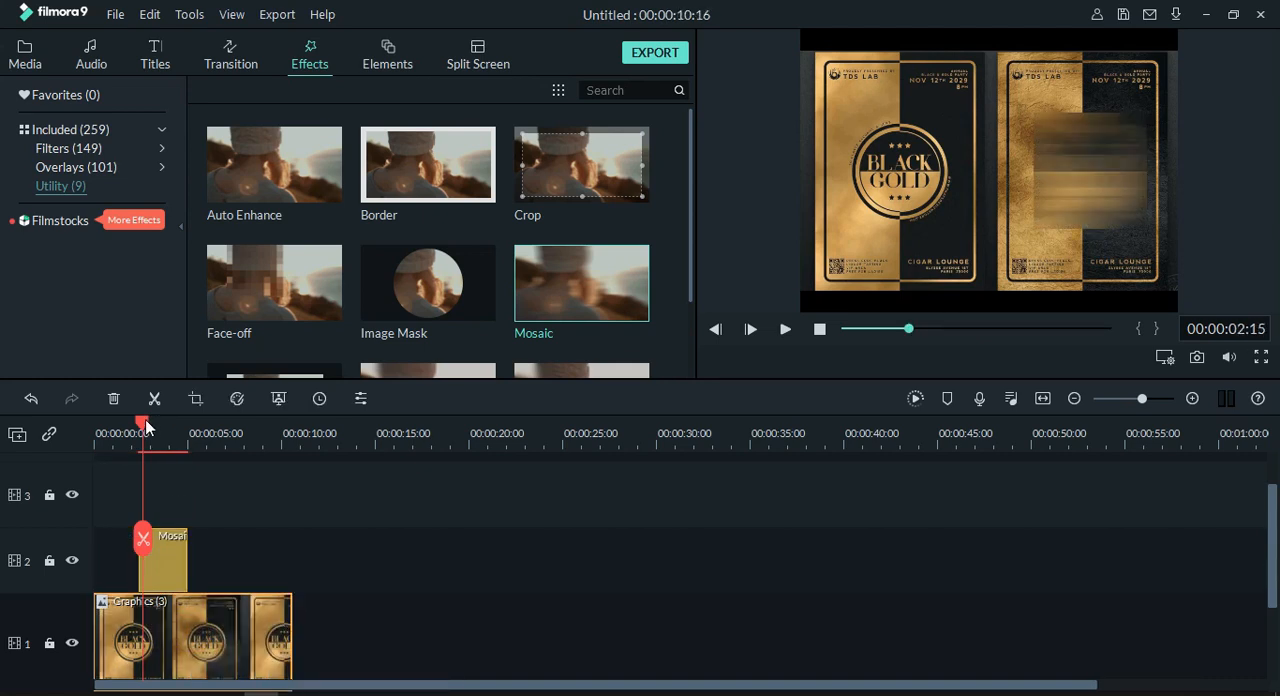
Step: Play the timeline from 00:00:00:10 through the Mosaic clip to check when the blur appears
{"action": "left_click_drag", "start_coordinate": [145, 420], "coordinate": [102, 444]}
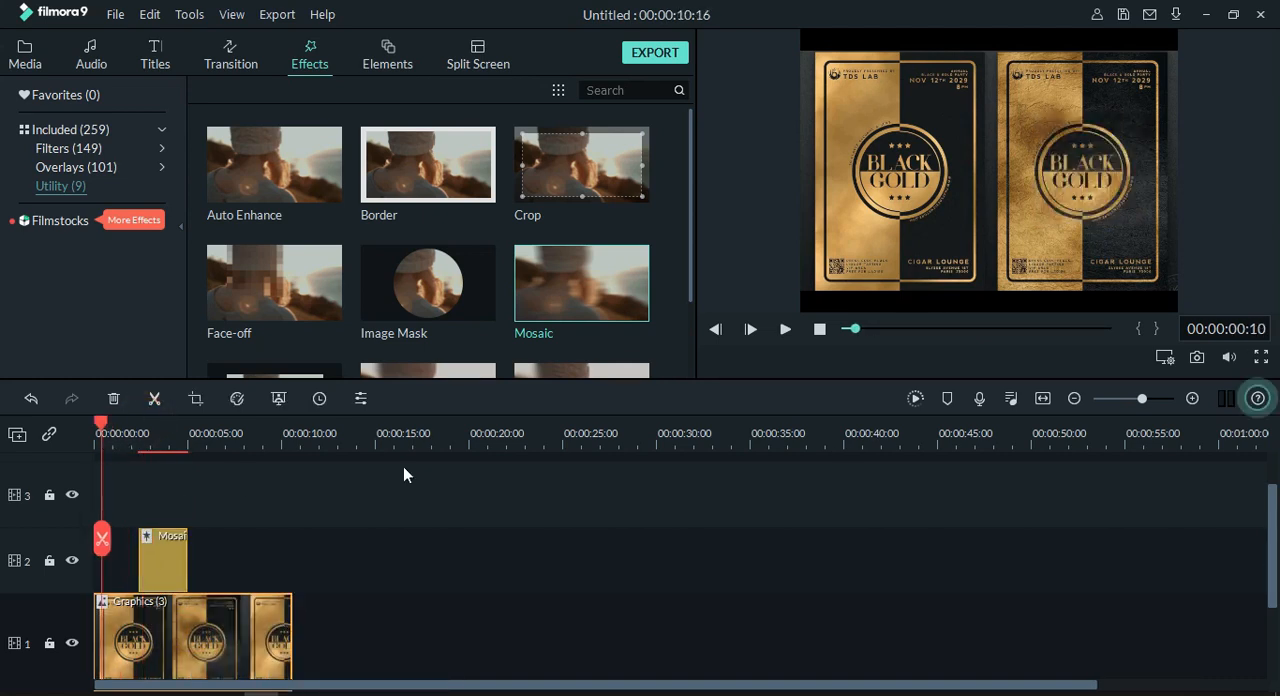
{"action": "left_click", "coordinate": [148, 558]}
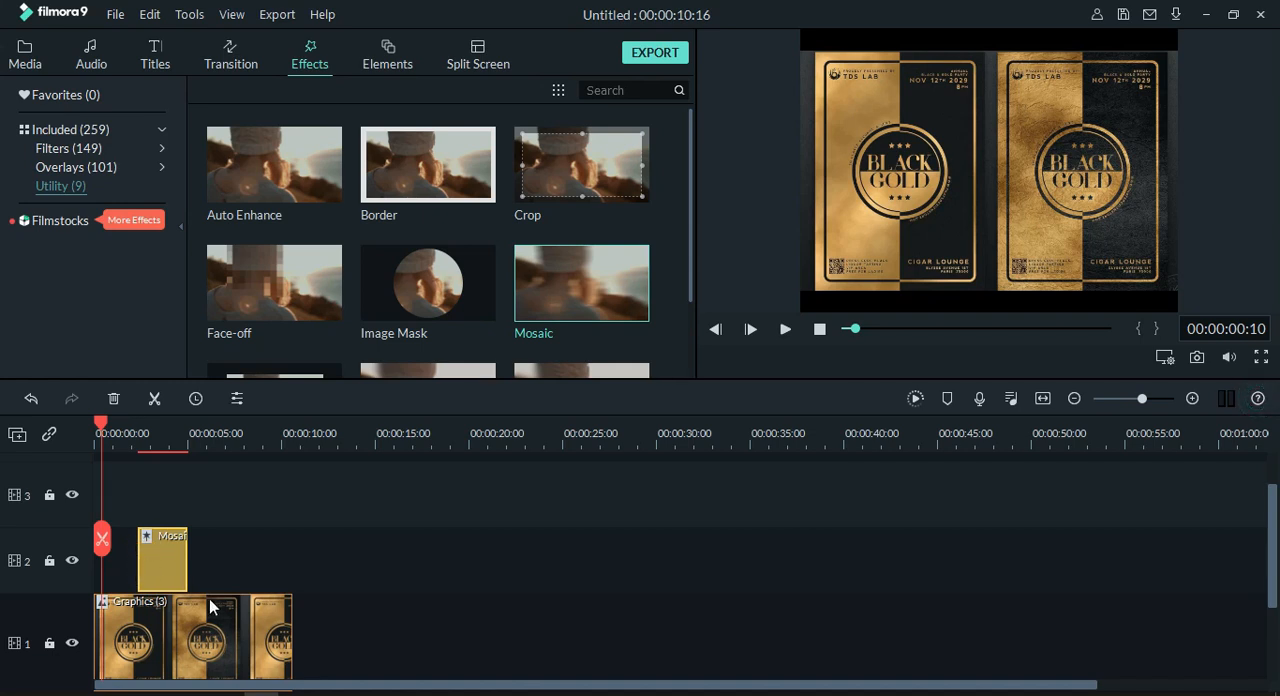
{"action": "key", "text": "space"}
{"action": "key", "text": "space"}
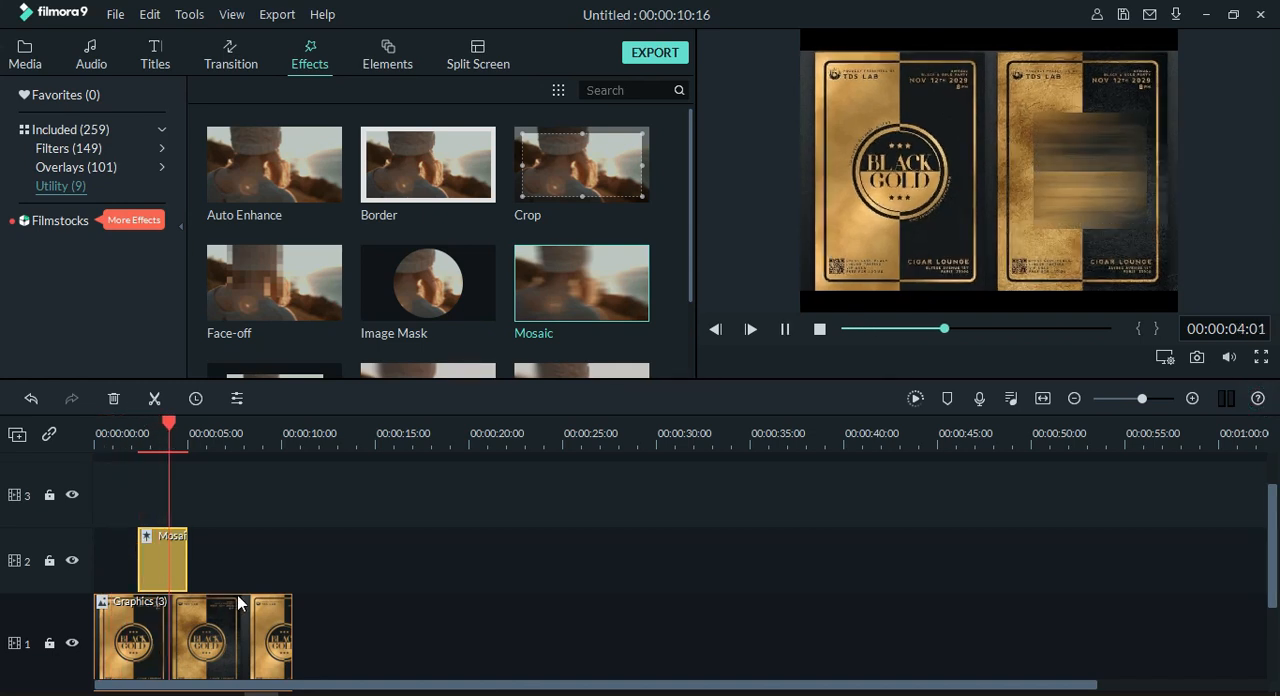
Step: Shrink the mosaic area and place it over the small text block in the left poster's lower-left corner
{"action": "left_click", "coordinate": [1087, 166]}
{"action": "left_click_drag", "start_coordinate": [1112, 162], "coordinate": [862, 271]}
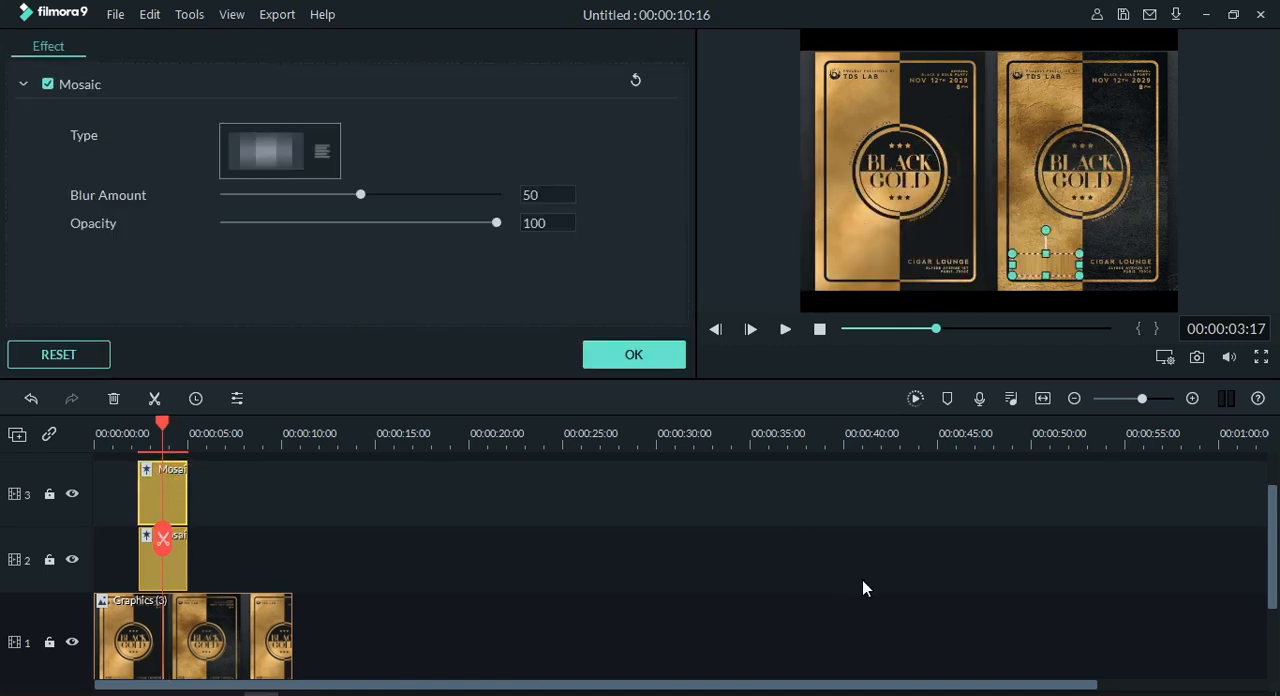
Step: Move the playhead to 00:00:07:12 and extend the track 2 Mosaic clip past it, near the end of the image clip
{"action": "left_click", "coordinate": [166, 427]}
{"action": "left_click_drag", "start_coordinate": [166, 427], "coordinate": [235, 432]}
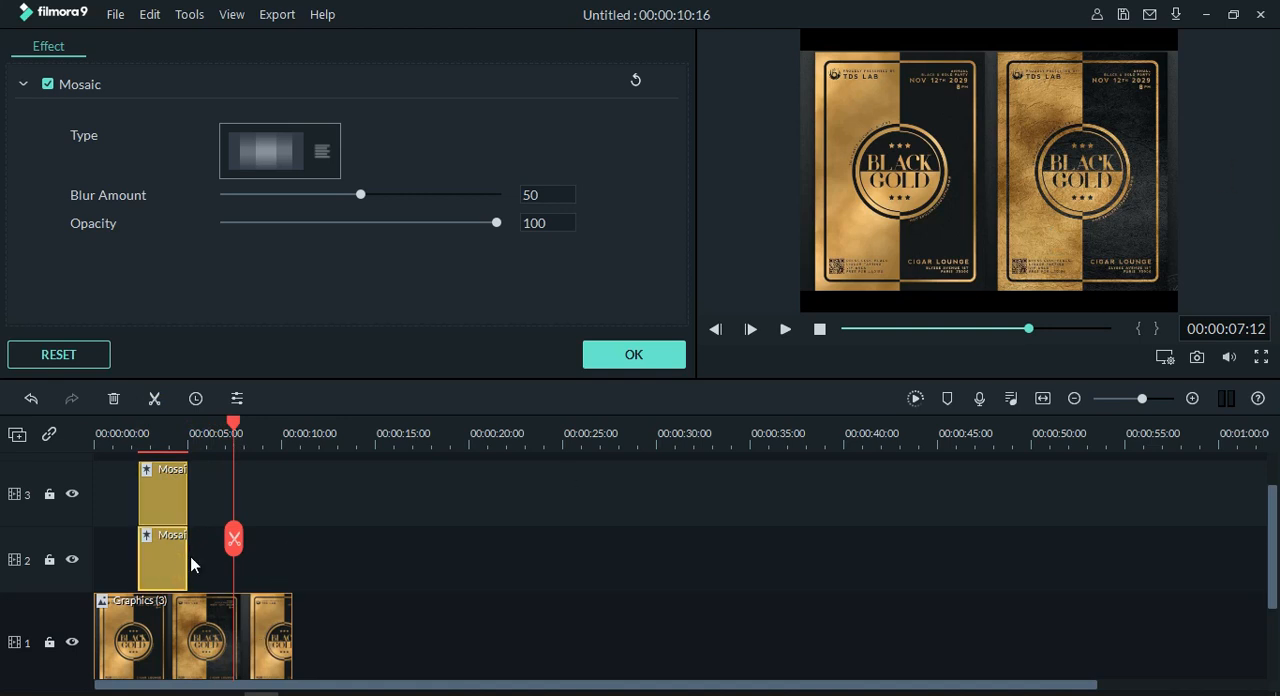
{"action": "left_click_drag", "start_coordinate": [188, 552], "coordinate": [277, 560]}
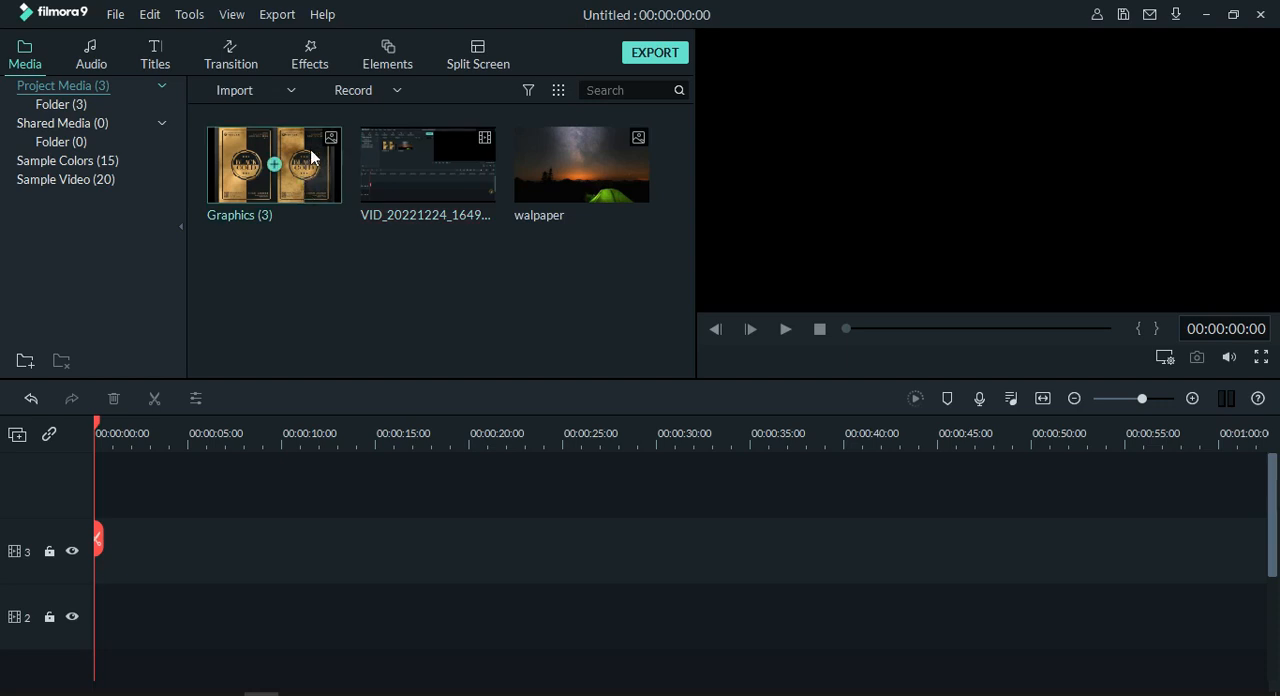
Step: Add the Graphics (3) image to the timeline and inspect it in a full-screen preview
{"action": "left_click", "coordinate": [275, 164]}
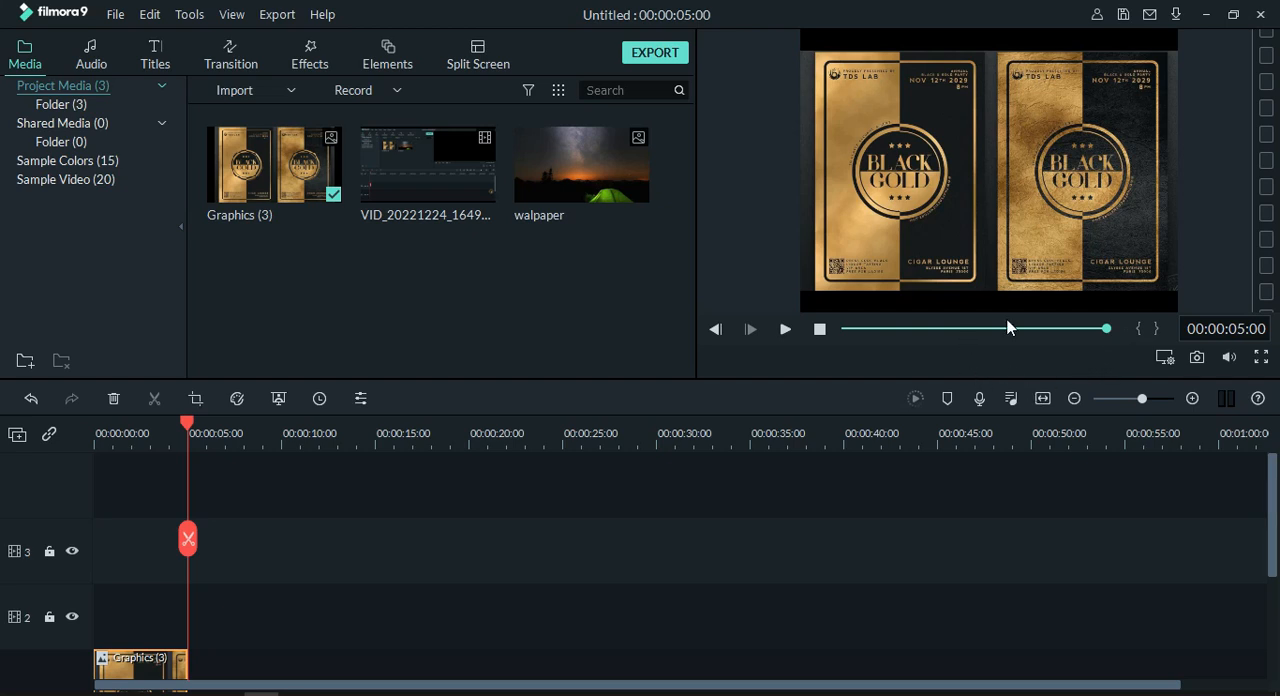
{"action": "left_click", "coordinate": [1261, 357]}
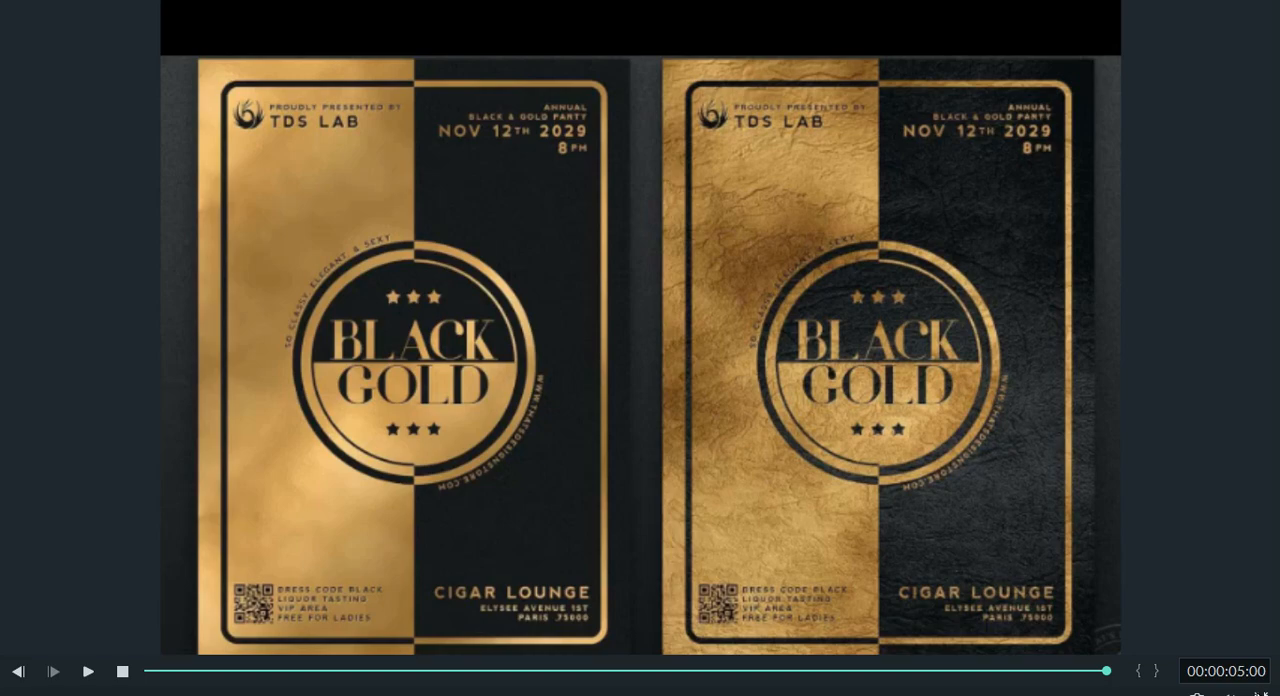
{"action": "left_click", "coordinate": [1256, 690]}
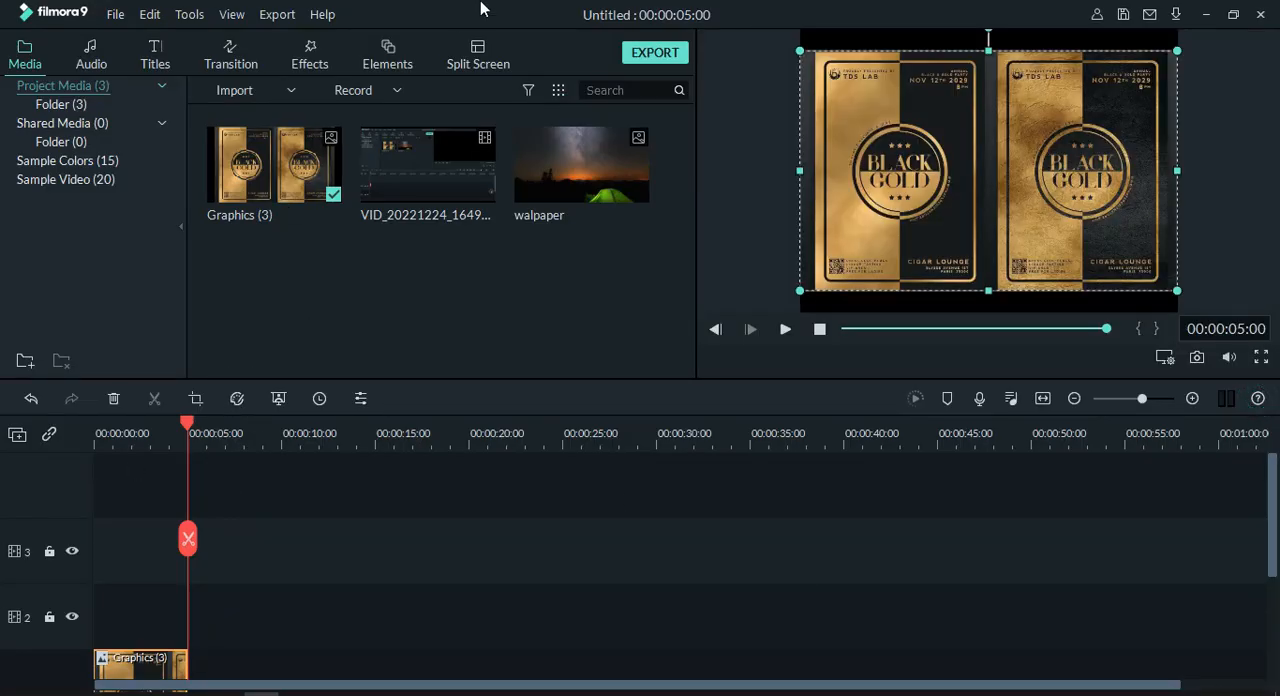
Step: Set the playhead to 00:00:02:15 and add the Mosaic utility effect on track 2 at the start, above the image clip
{"action": "scroll", "coordinate": [138, 650], "scroll_direction": "down", "scroll_amount": 1}
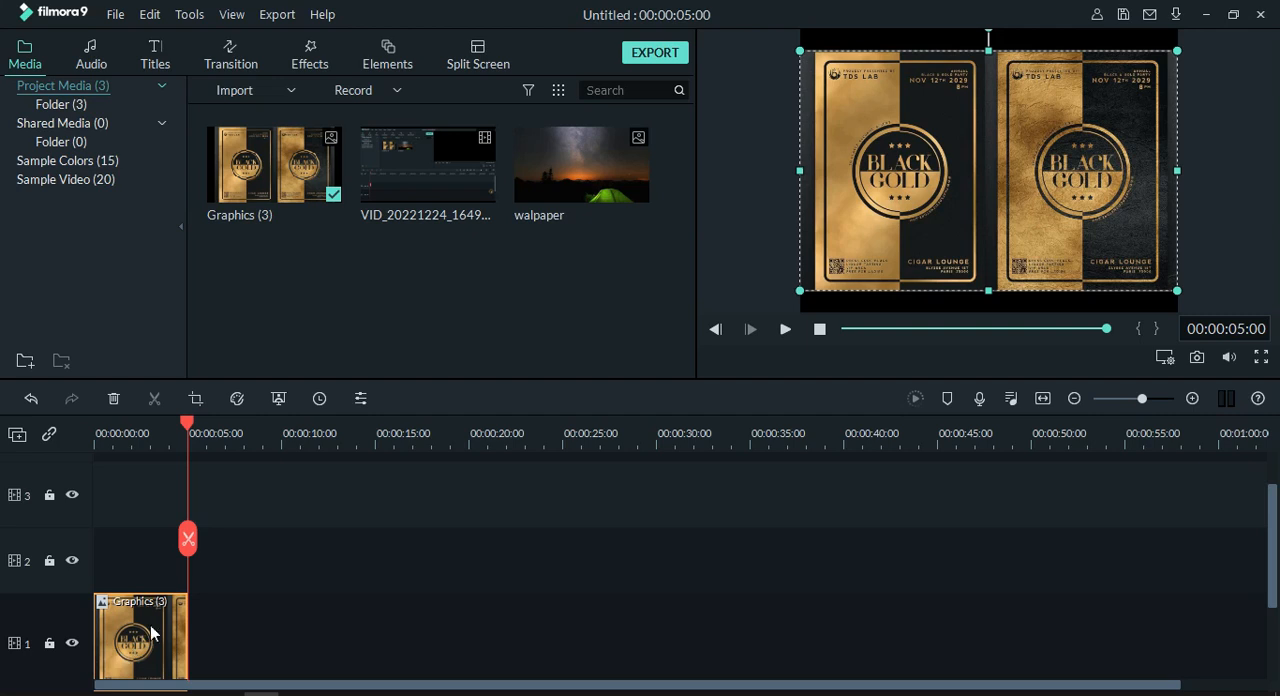
{"action": "left_click_drag", "start_coordinate": [188, 428], "coordinate": [143, 497]}
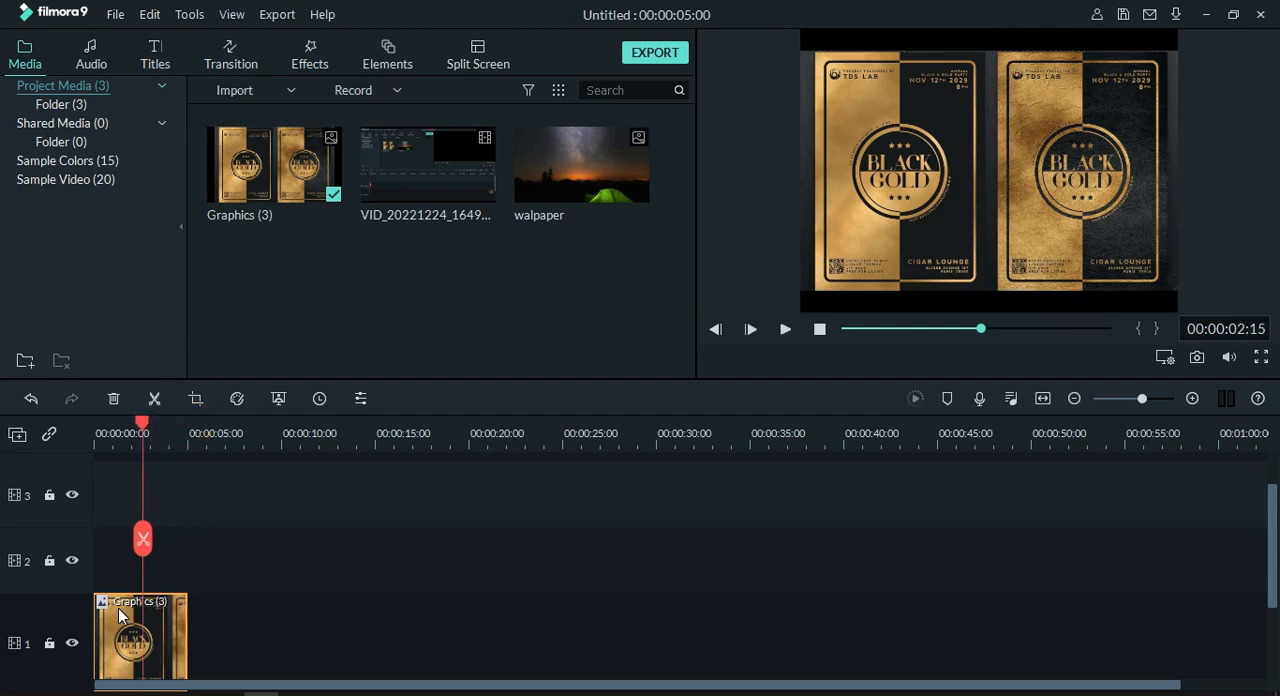
{"action": "left_click", "coordinate": [313, 64]}
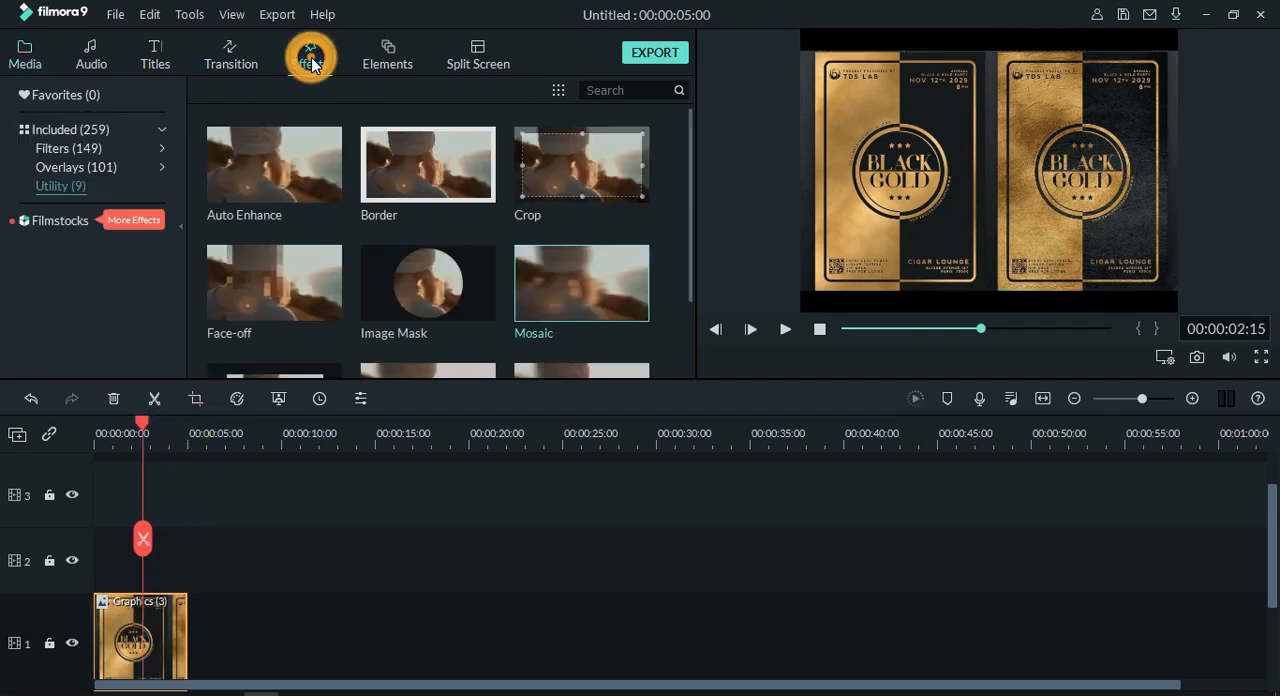
{"action": "left_click", "coordinate": [88, 183]}
{"action": "mouse_move", "coordinate": [281, 170]}
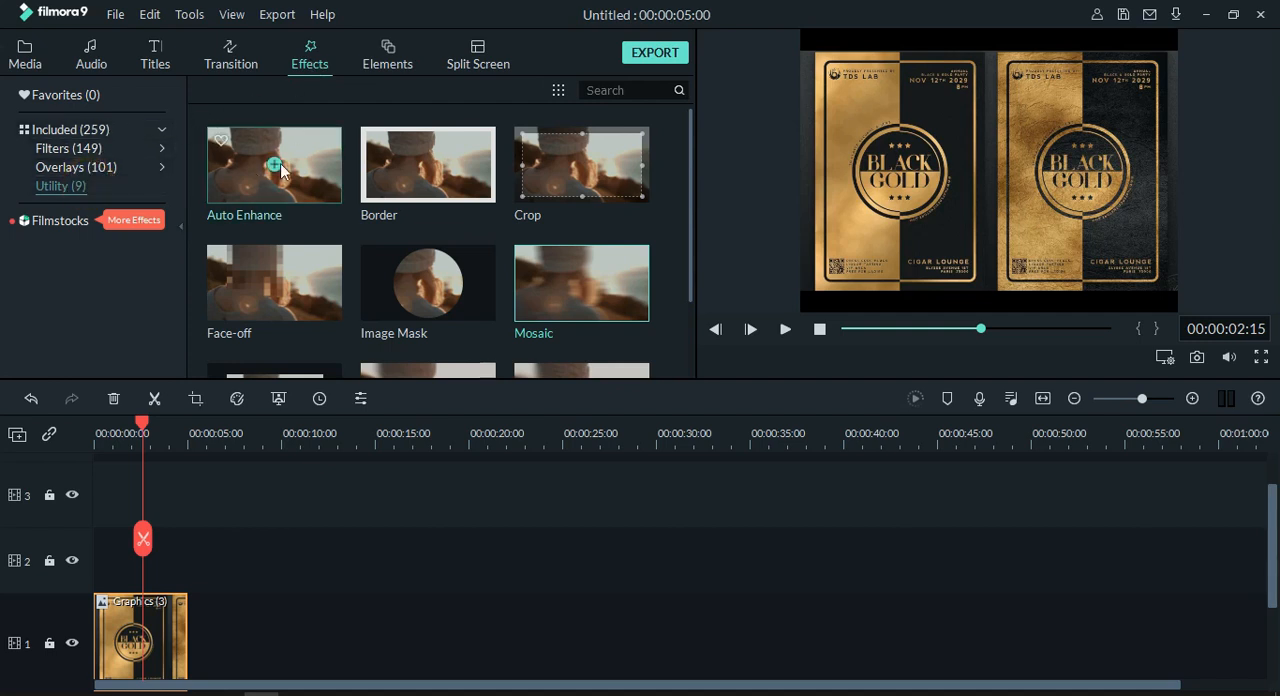
{"action": "left_click", "coordinate": [78, 150]}
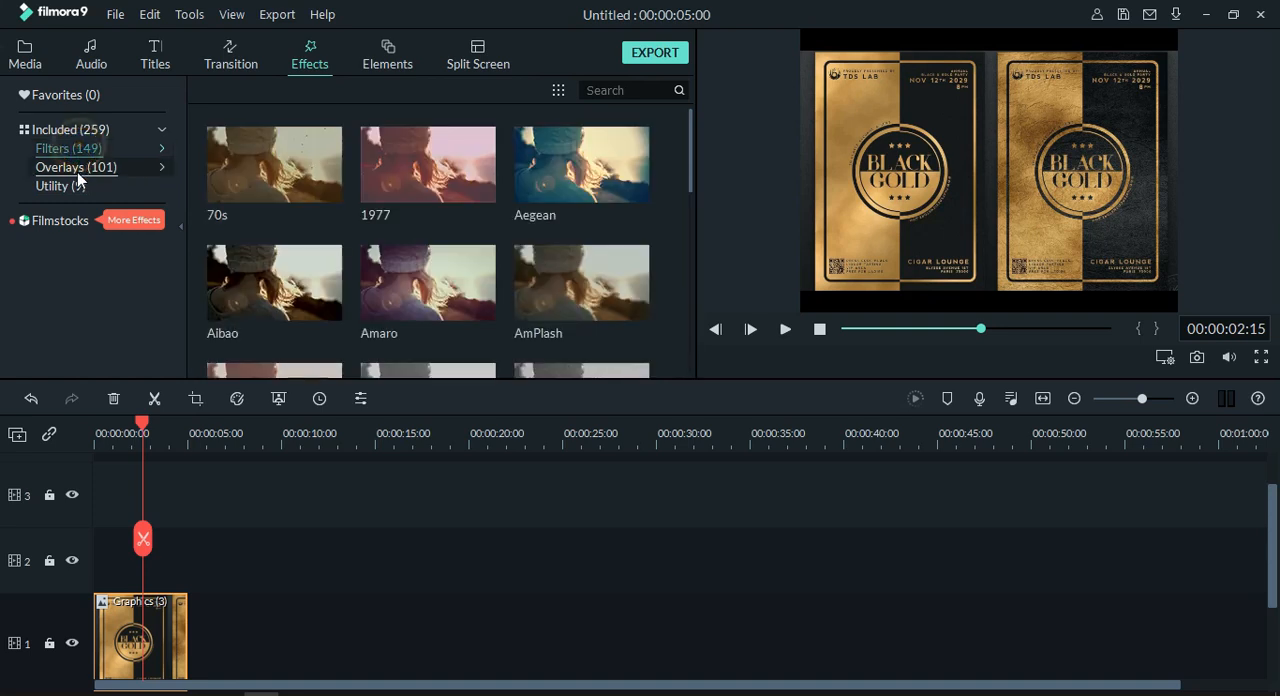
{"action": "left_click", "coordinate": [87, 183]}
{"action": "mouse_move", "coordinate": [628, 321]}
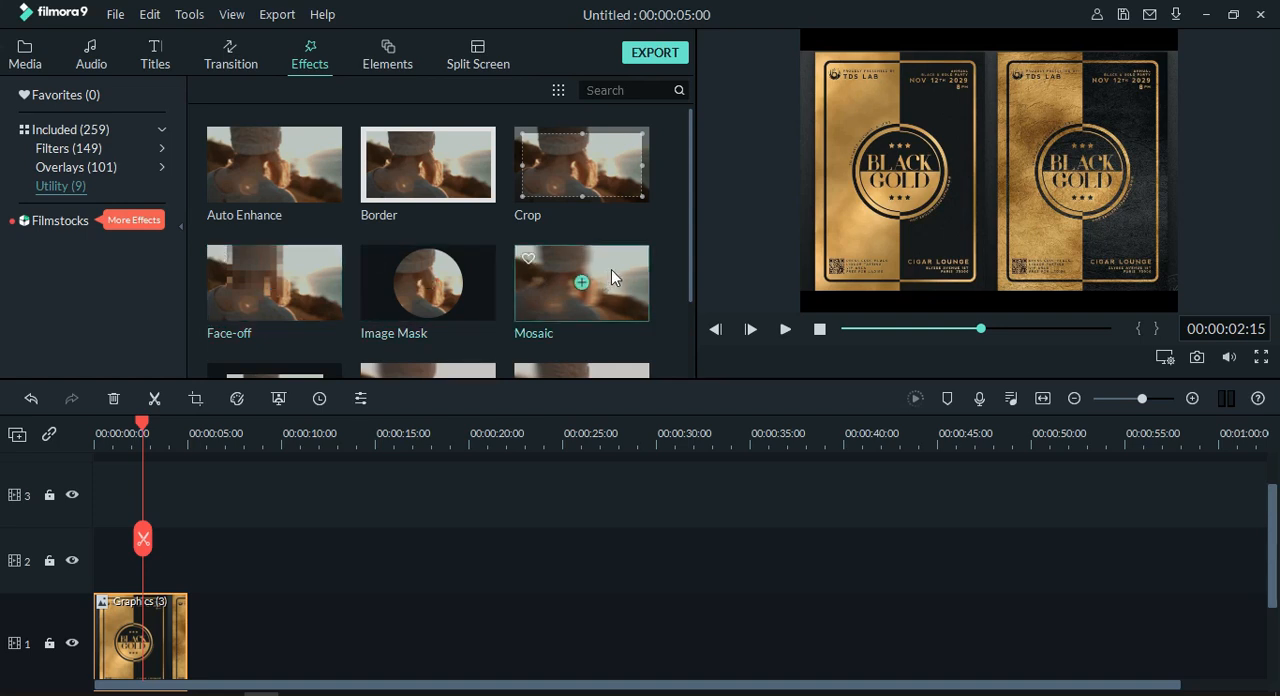
{"action": "left_click_drag", "start_coordinate": [615, 265], "coordinate": [95, 562]}
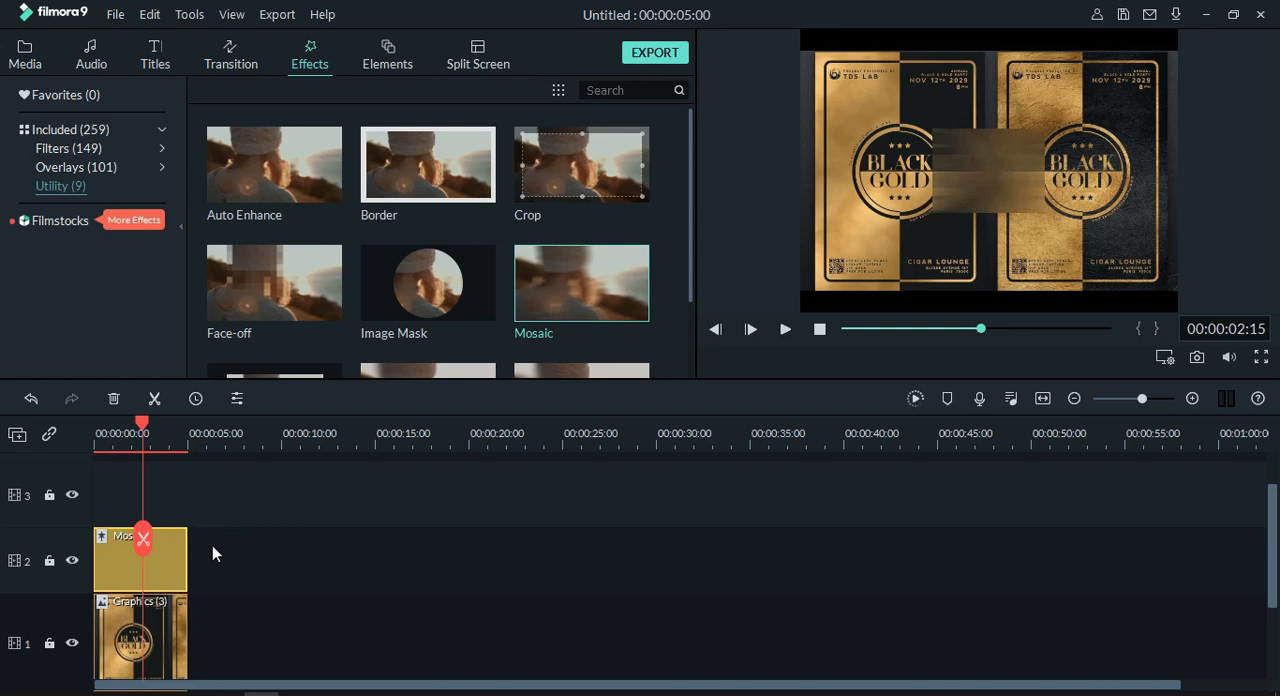
Step: Move the mosaic area over the left poster's circular logo and stretch its height to cover the whole logo
{"action": "left_click", "coordinate": [986, 170]}
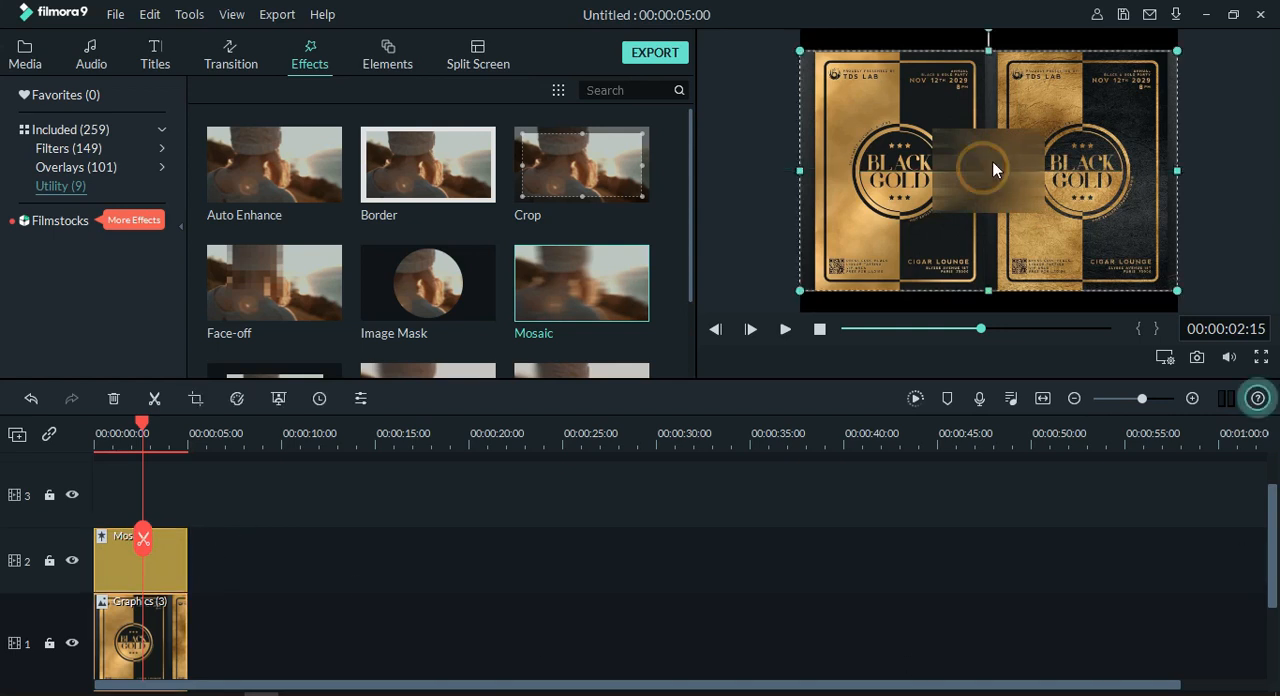
{"action": "left_click_drag", "start_coordinate": [975, 161], "coordinate": [902, 111]}
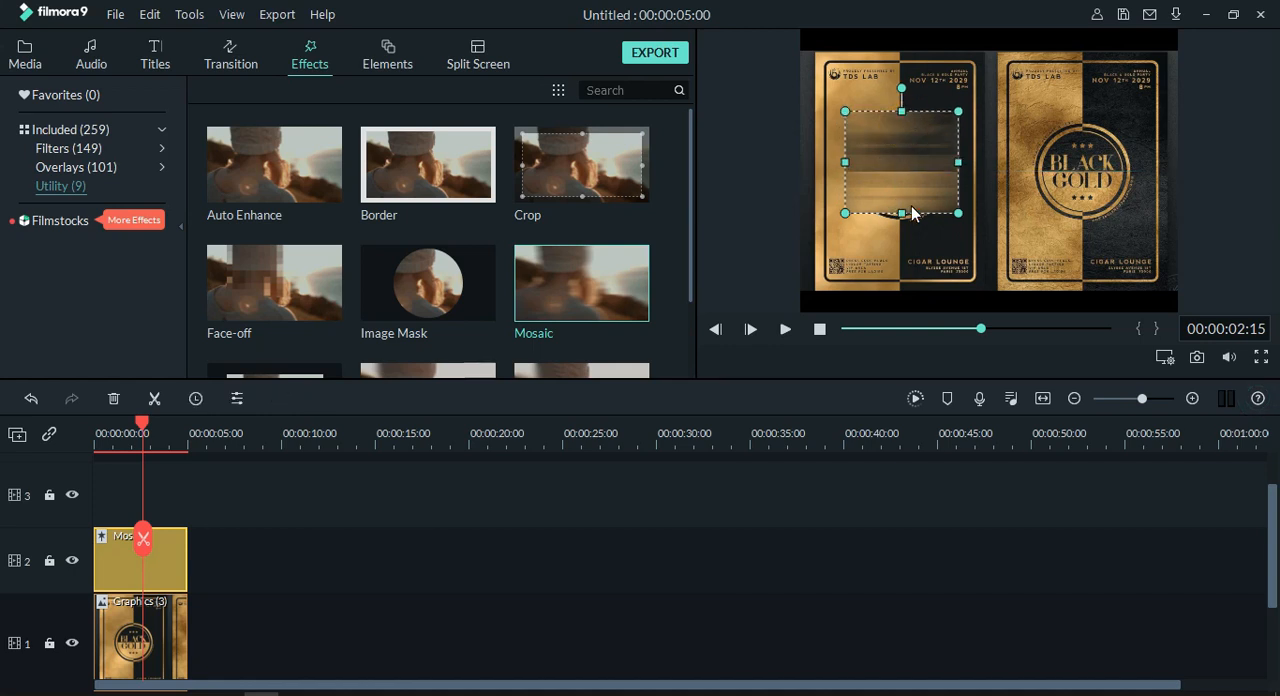
{"action": "left_click_drag", "start_coordinate": [902, 213], "coordinate": [905, 226]}
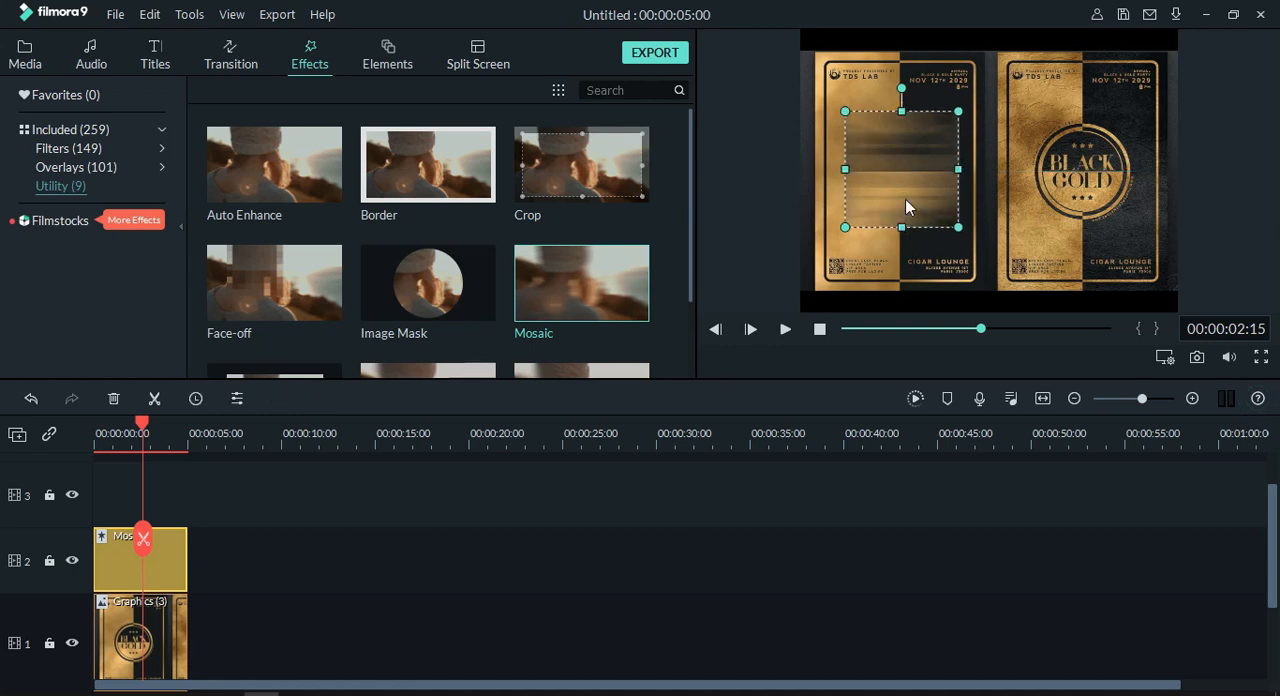
{"action": "left_click", "coordinate": [815, 594]}
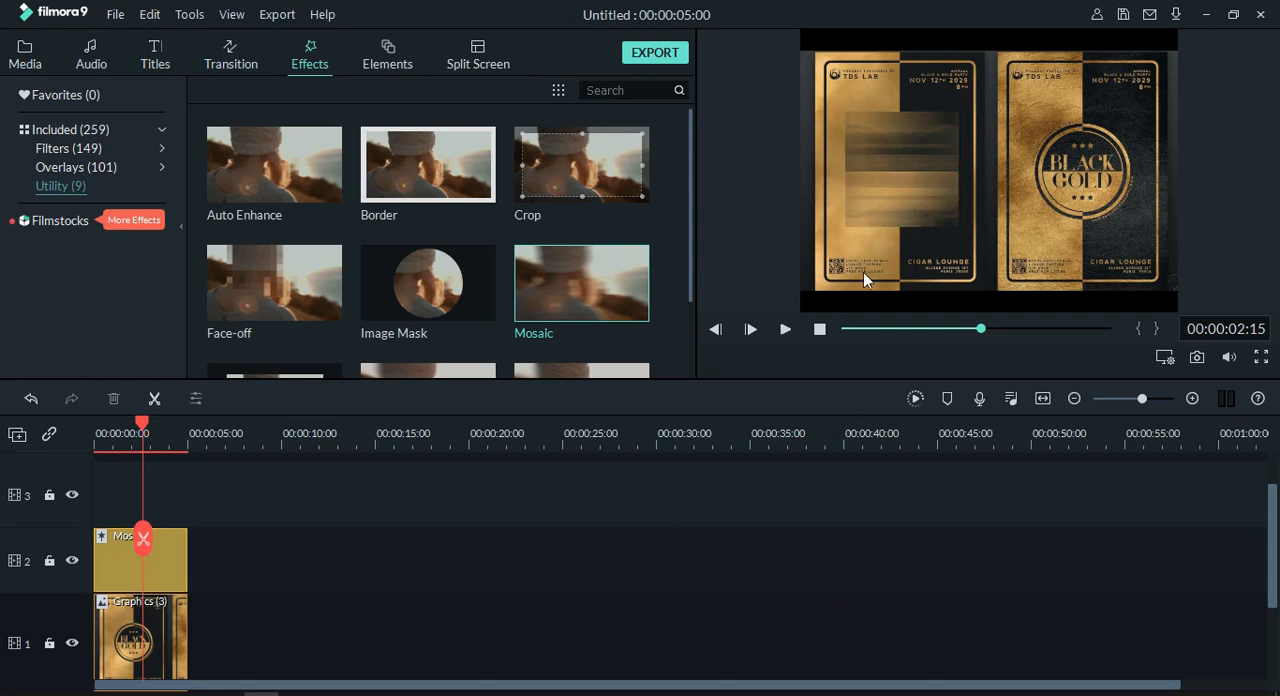
Step: Move the mosaic area from the left poster's logo onto the right poster's circular logo
{"action": "left_click", "coordinate": [891, 184]}
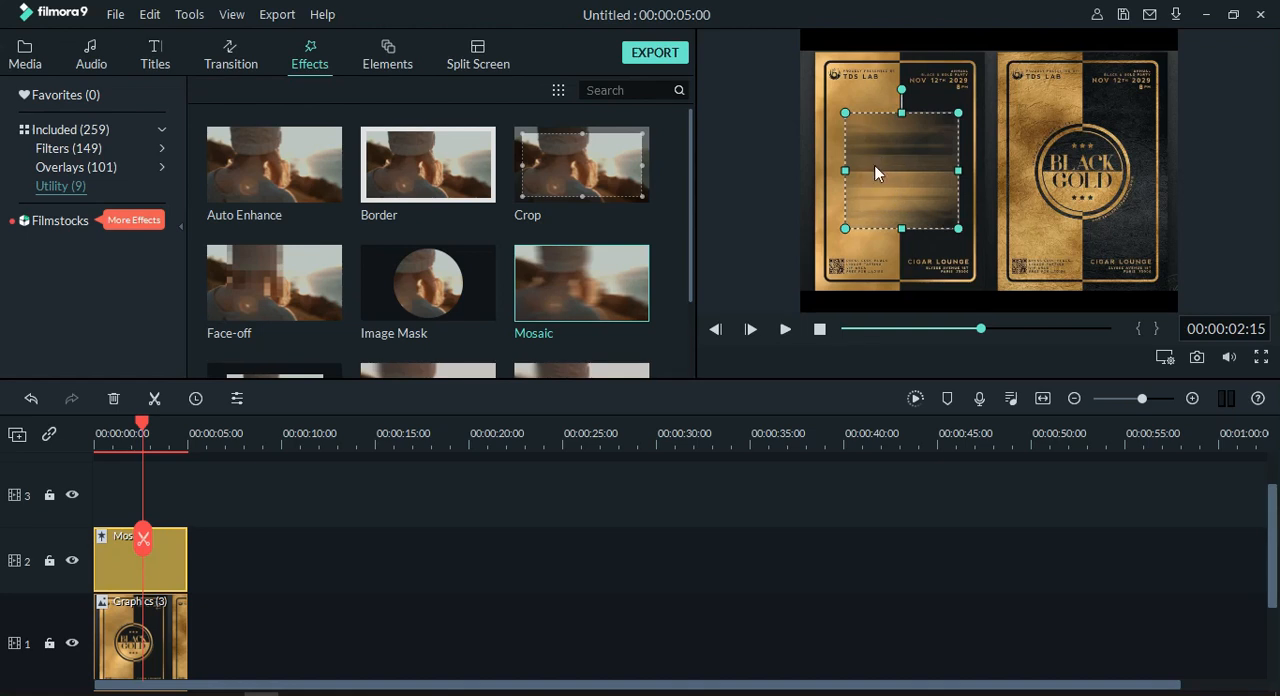
{"action": "left_click_drag", "start_coordinate": [899, 161], "coordinate": [1086, 155]}
{"action": "left_click", "coordinate": [708, 551]}
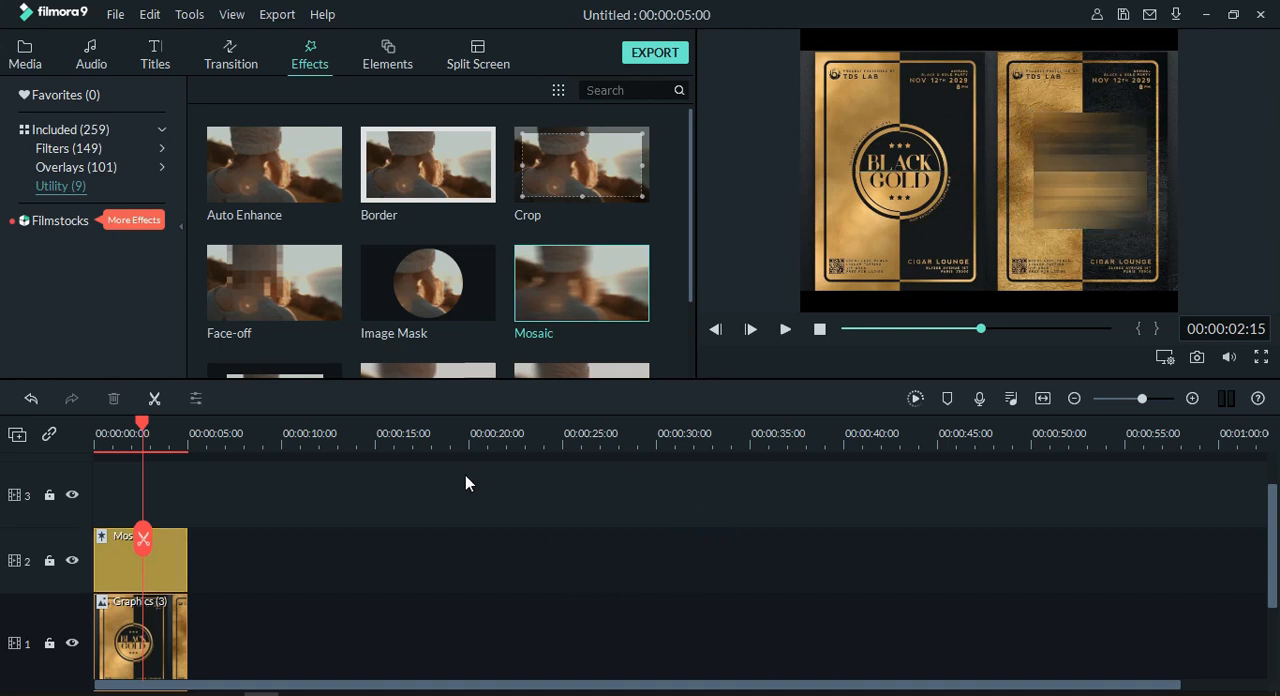
Step: Shorten the Mosaic clip to start at about 2 seconds and lengthen the Graphics (3) clip to 00:00:10:16
{"action": "left_click", "coordinate": [178, 569]}
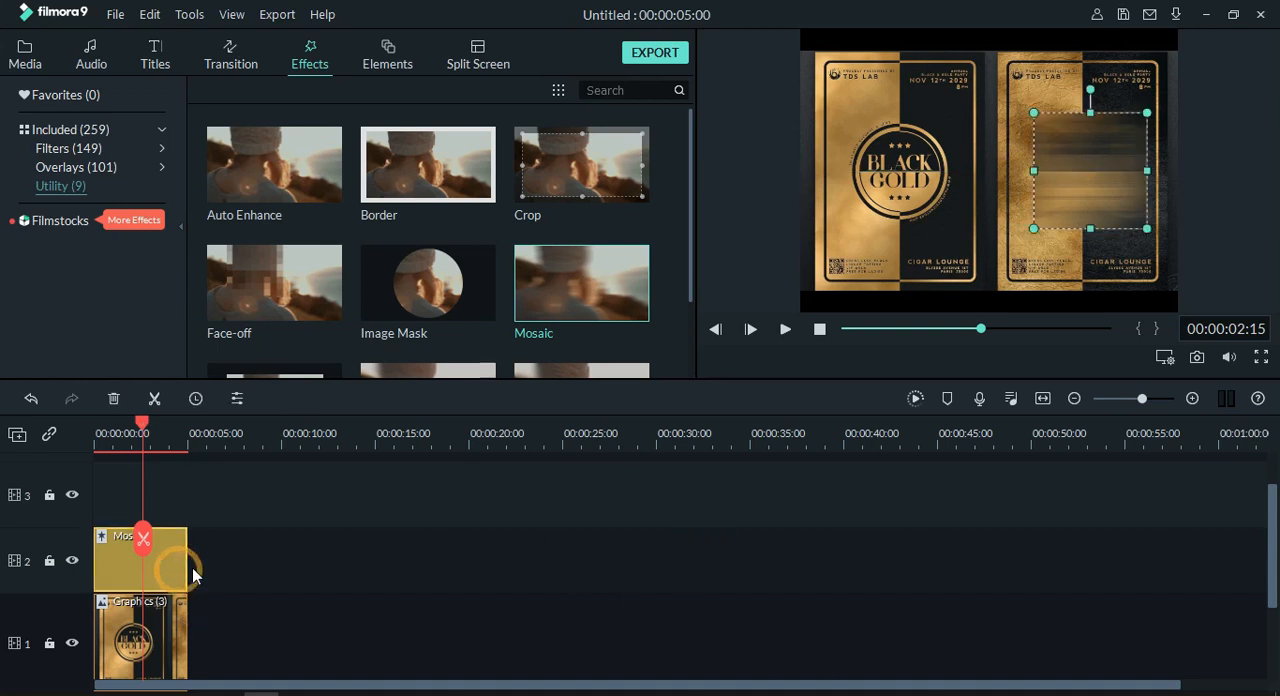
{"action": "mouse_move", "coordinate": [189, 566]}
{"action": "left_mouse_down"}
{"action": "mouse_move", "coordinate": [138, 588]}
{"action": "mouse_move", "coordinate": [149, 568]}
{"action": "mouse_move", "coordinate": [175, 568]}
{"action": "left_mouse_up"}
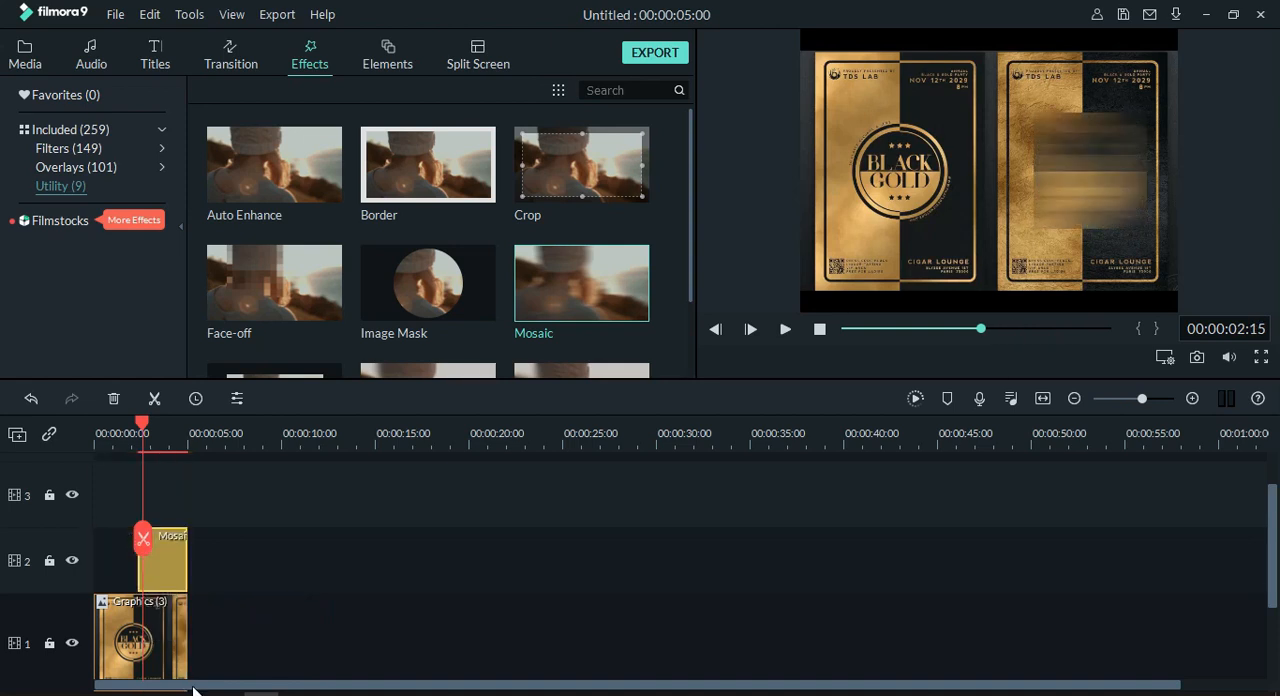
{"action": "left_click_drag", "start_coordinate": [177, 640], "coordinate": [292, 632]}
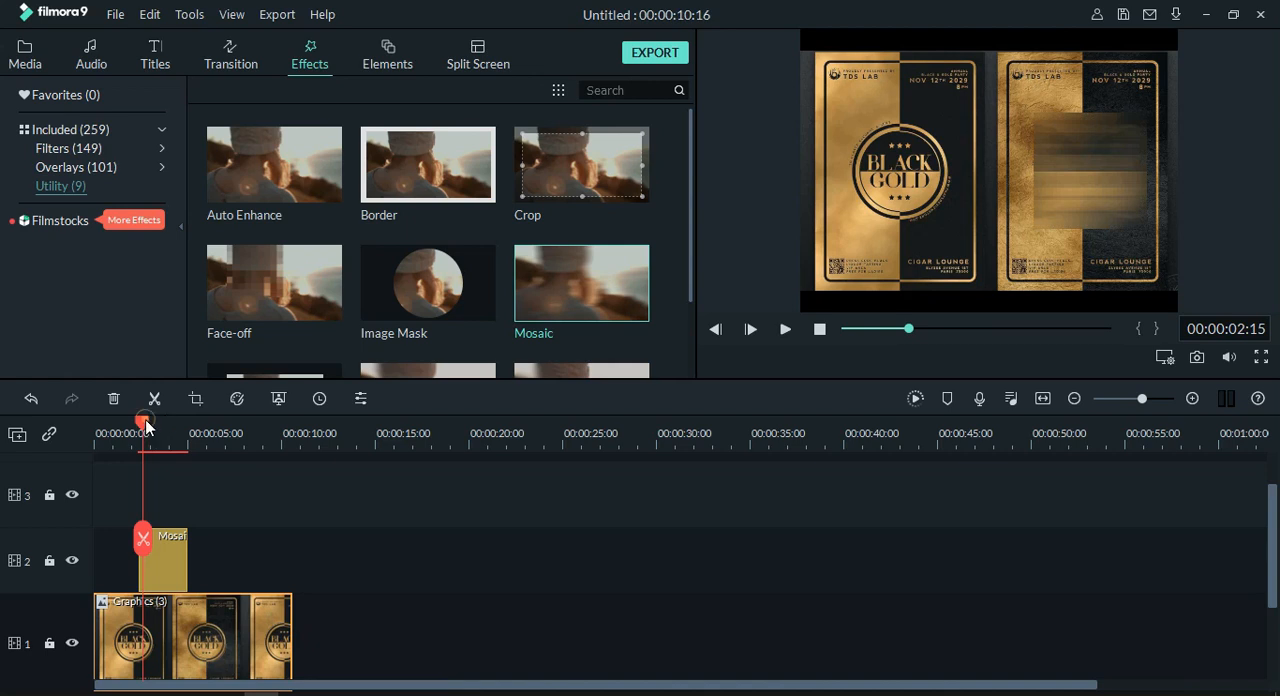
Step: Play the timeline from 00:00:00:10 to about 00:00:04:03 to check the mosaic's timing over the image
{"action": "left_click_drag", "start_coordinate": [145, 427], "coordinate": [103, 443]}
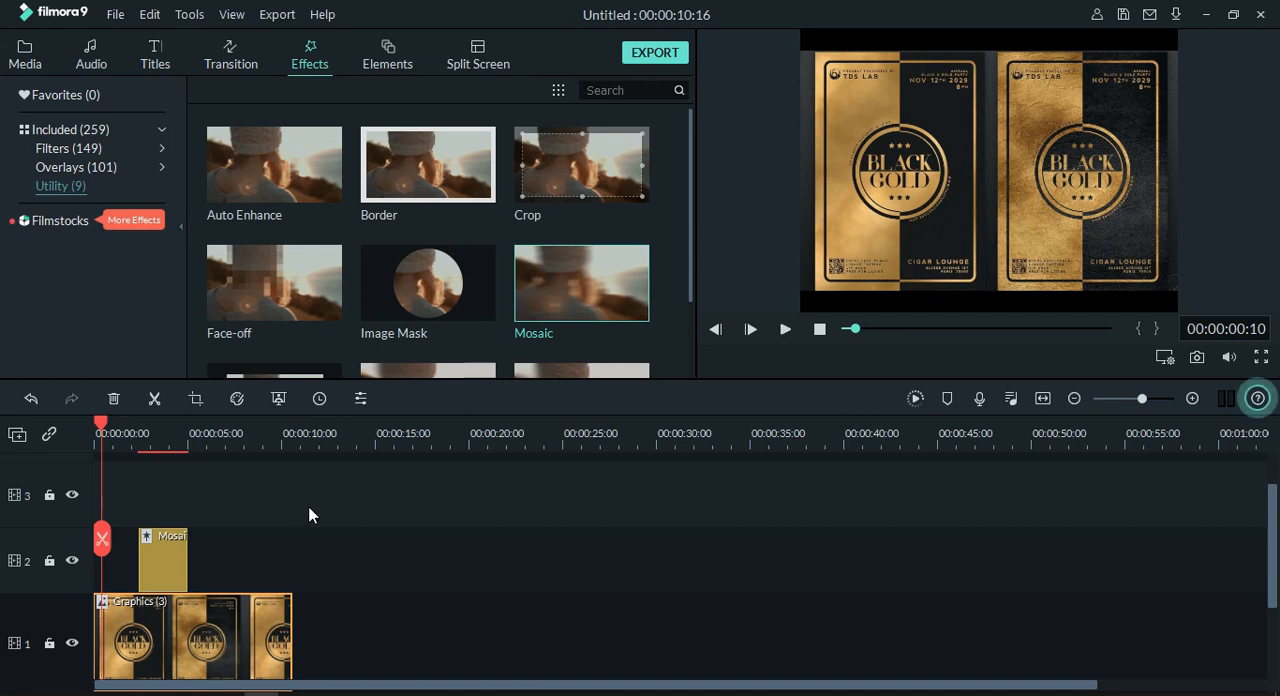
{"action": "left_click", "coordinate": [144, 562]}
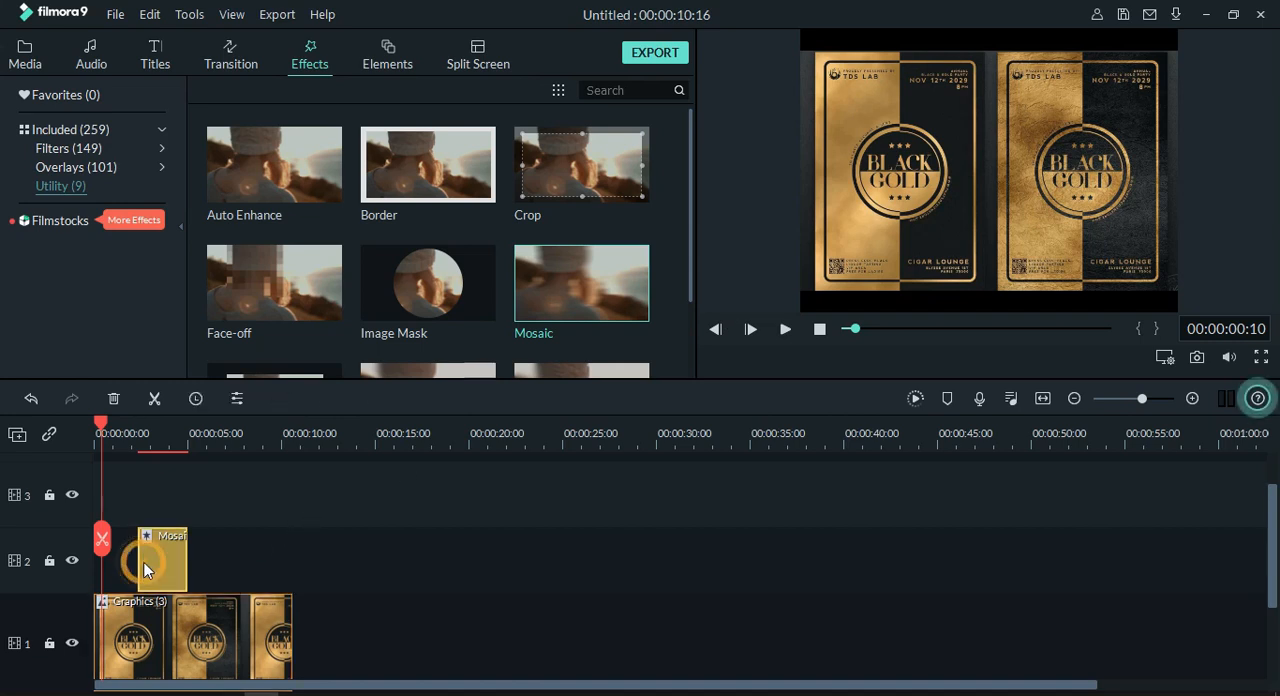
{"action": "key", "text": "space"}
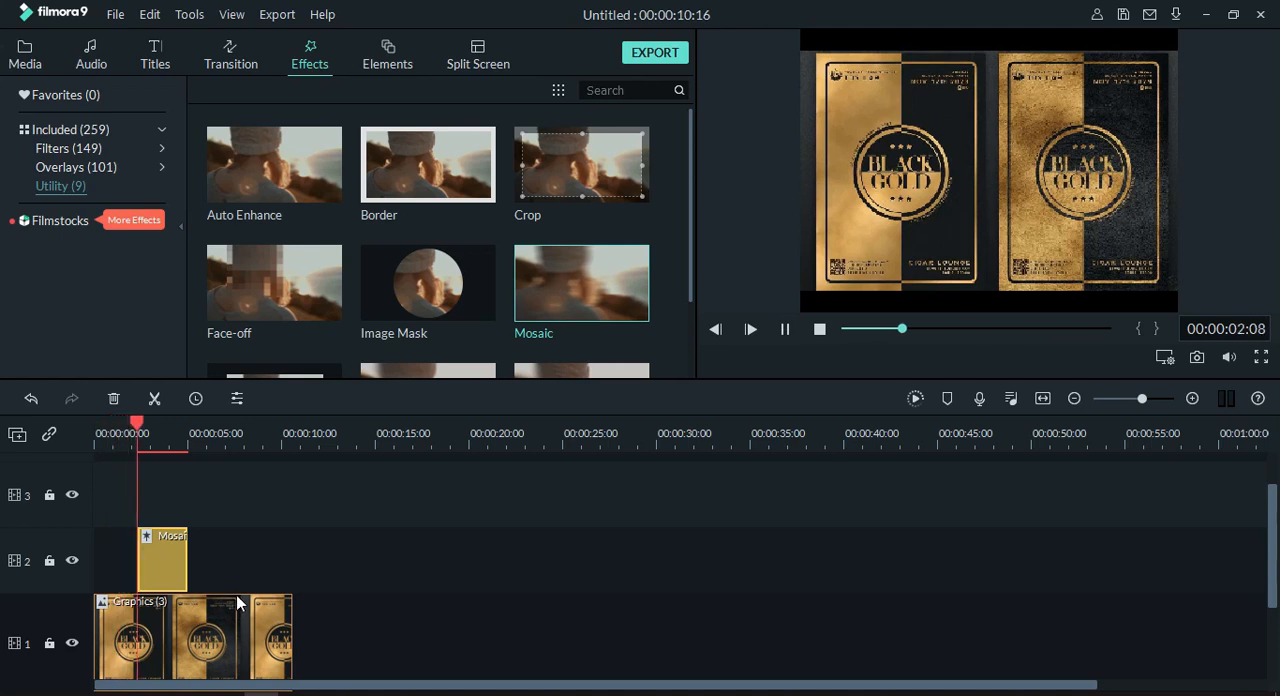
{"action": "key", "text": "space"}
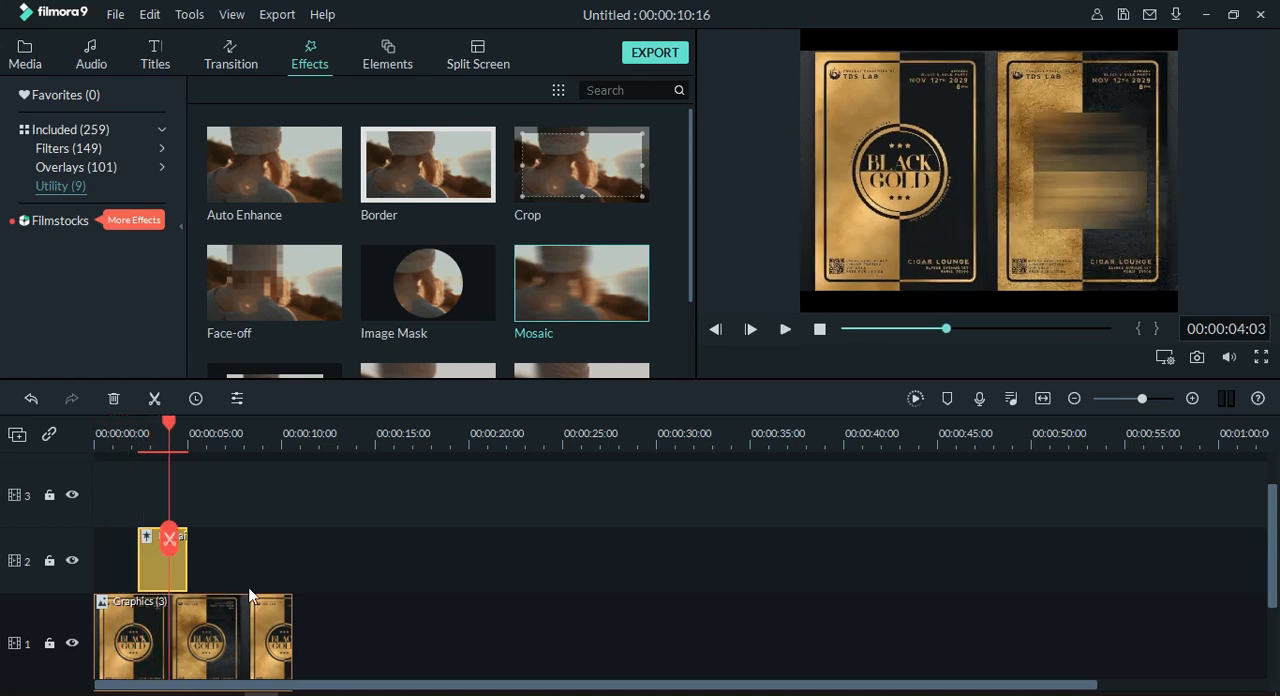
Step: Resize the mosaic to a small strip covering only the text block in the left poster's lower-left corner
{"action": "left_click", "coordinate": [1080, 175]}
{"action": "left_click_drag", "start_coordinate": [1112, 150], "coordinate": [857, 261]}
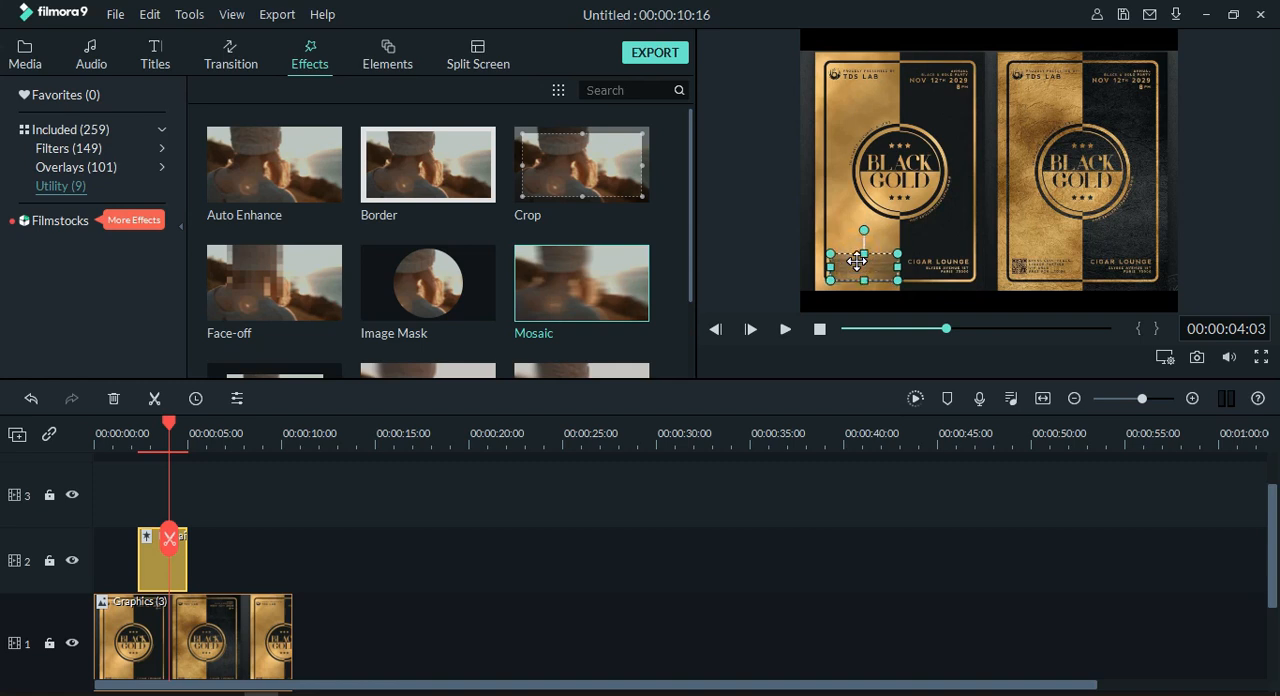
{"action": "left_click", "coordinate": [838, 562]}
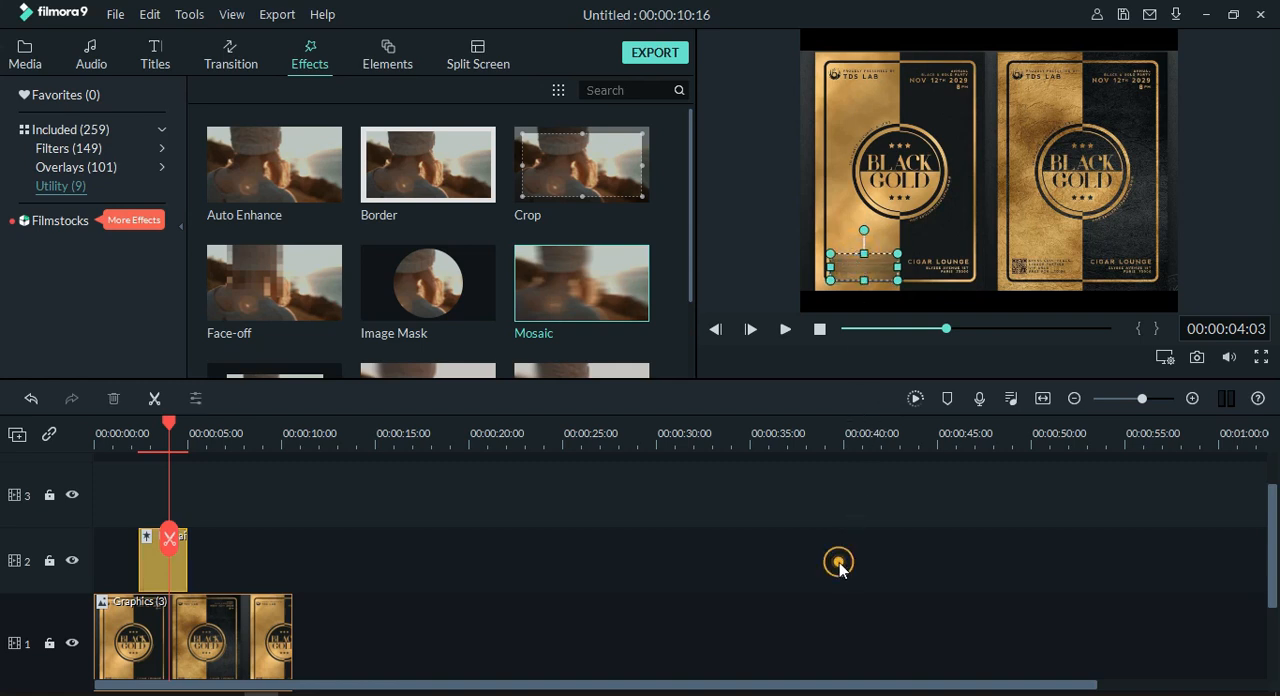
{"action": "left_click", "coordinate": [875, 265]}
{"action": "left_click_drag", "start_coordinate": [867, 278], "coordinate": [867, 277]}
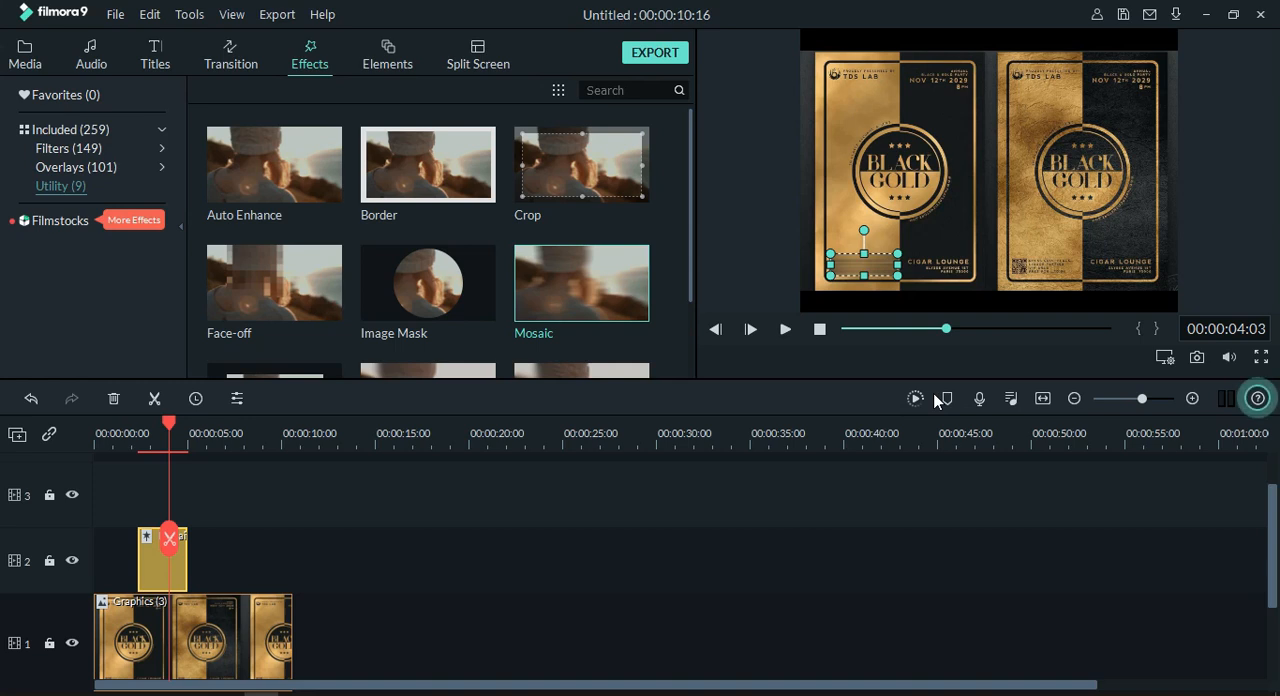
Step: Change the Mosaic effect's type to the fourth pattern, the cloudy blotches
{"action": "left_click", "coordinate": [880, 492]}
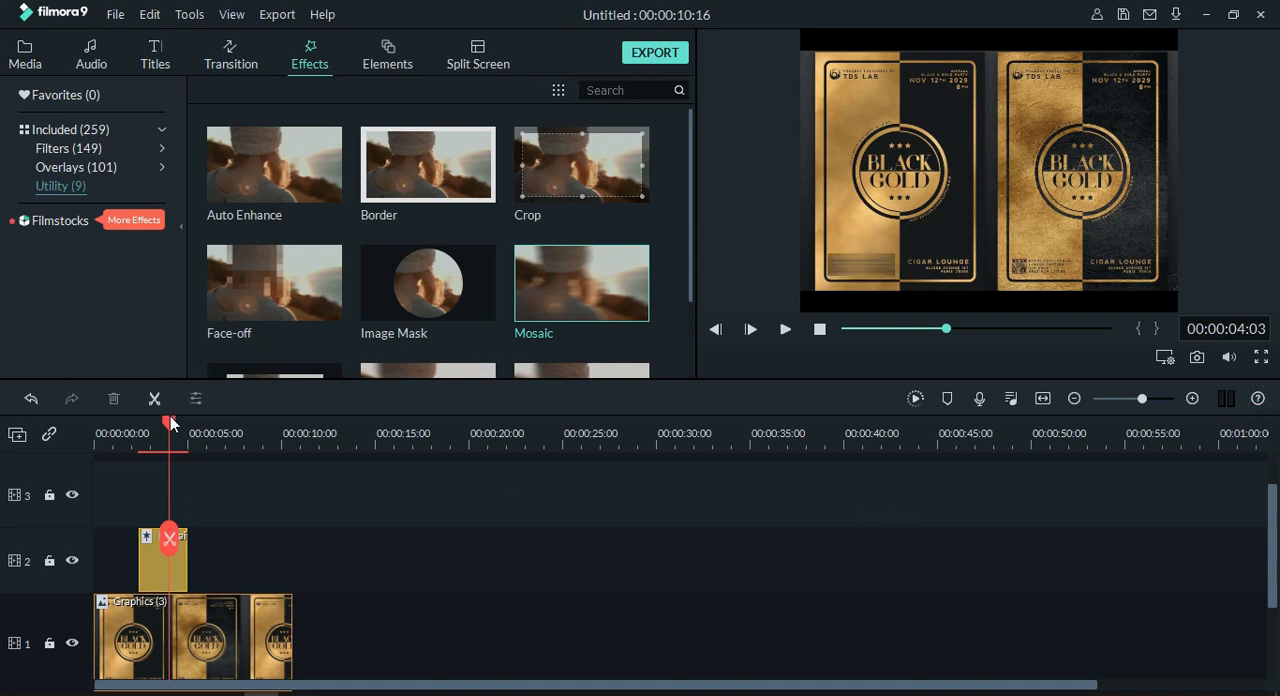
{"action": "mouse_move", "coordinate": [170, 418]}
{"action": "left_mouse_down"}
{"action": "mouse_move", "coordinate": [120, 445]}
{"action": "mouse_move", "coordinate": [160, 437]}
{"action": "left_mouse_up"}
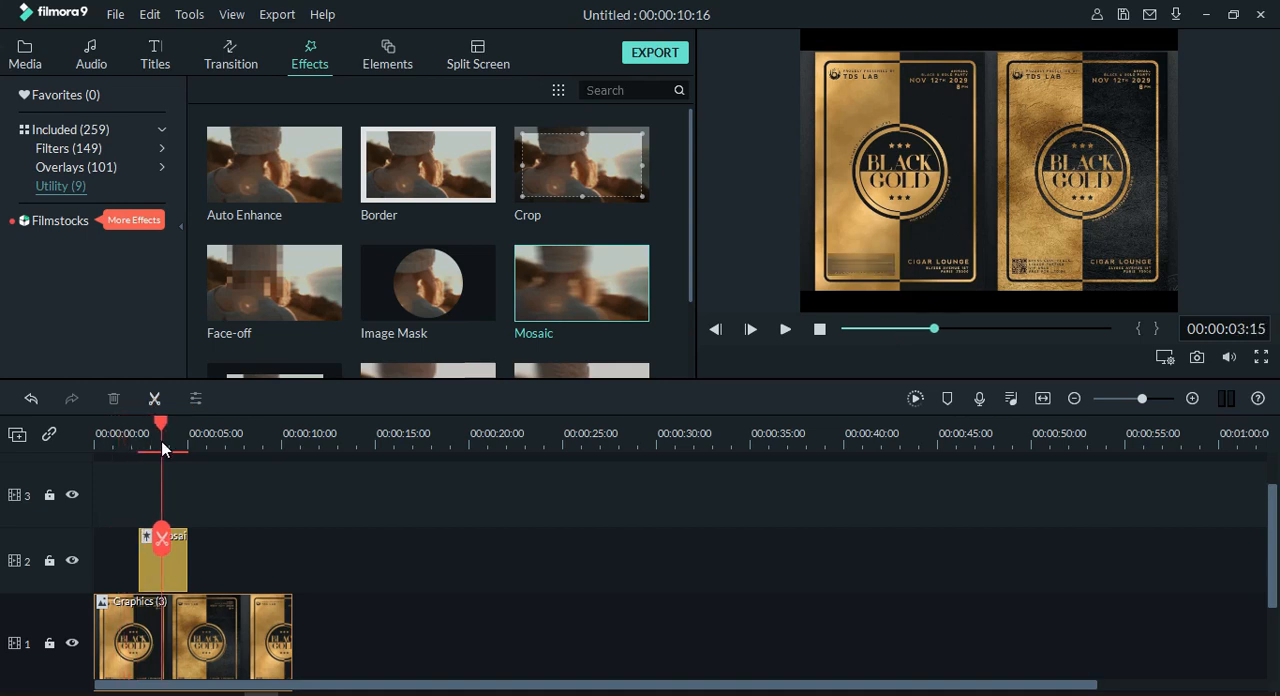
{"action": "double_click", "coordinate": [178, 556]}
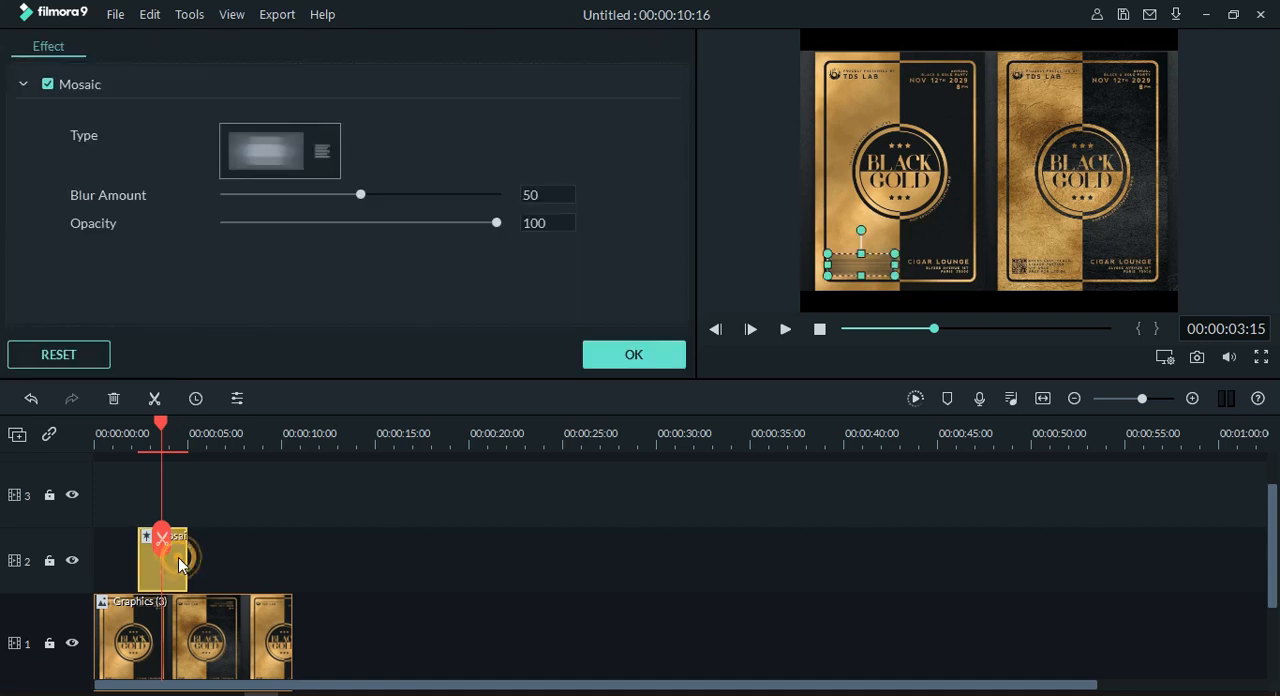
{"action": "left_click", "coordinate": [322, 153]}
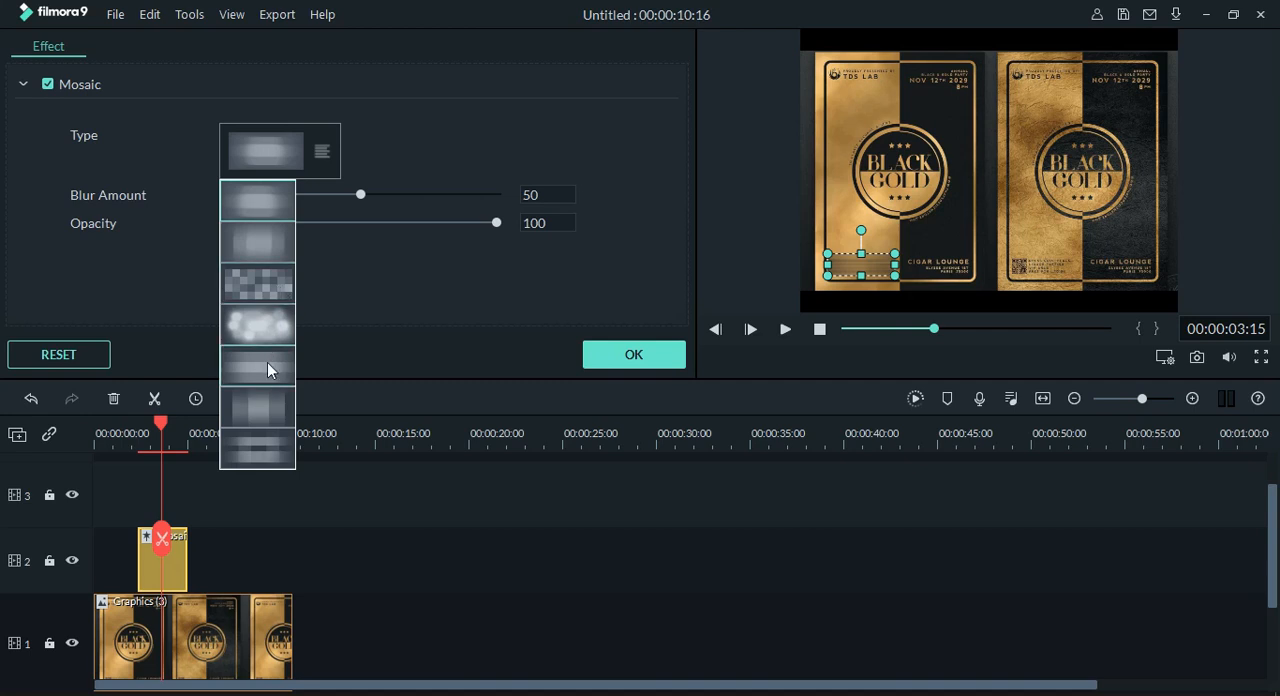
{"action": "left_click", "coordinate": [253, 327]}
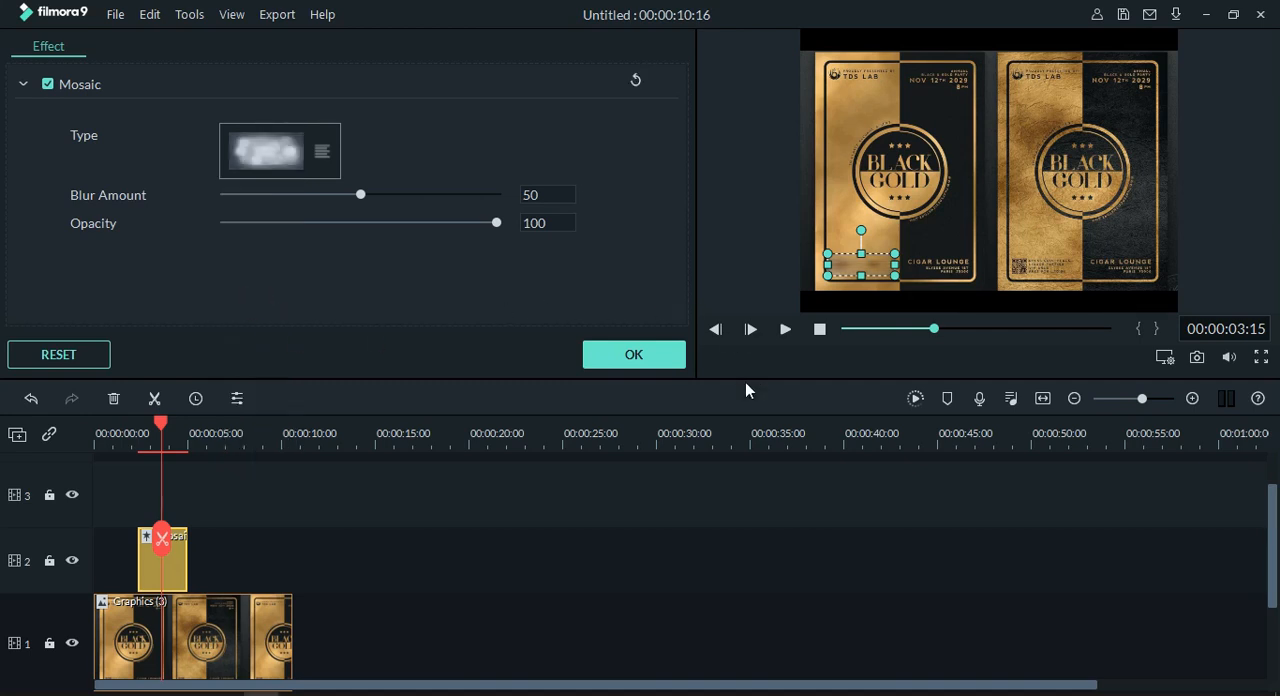
{"action": "left_click", "coordinate": [564, 548]}
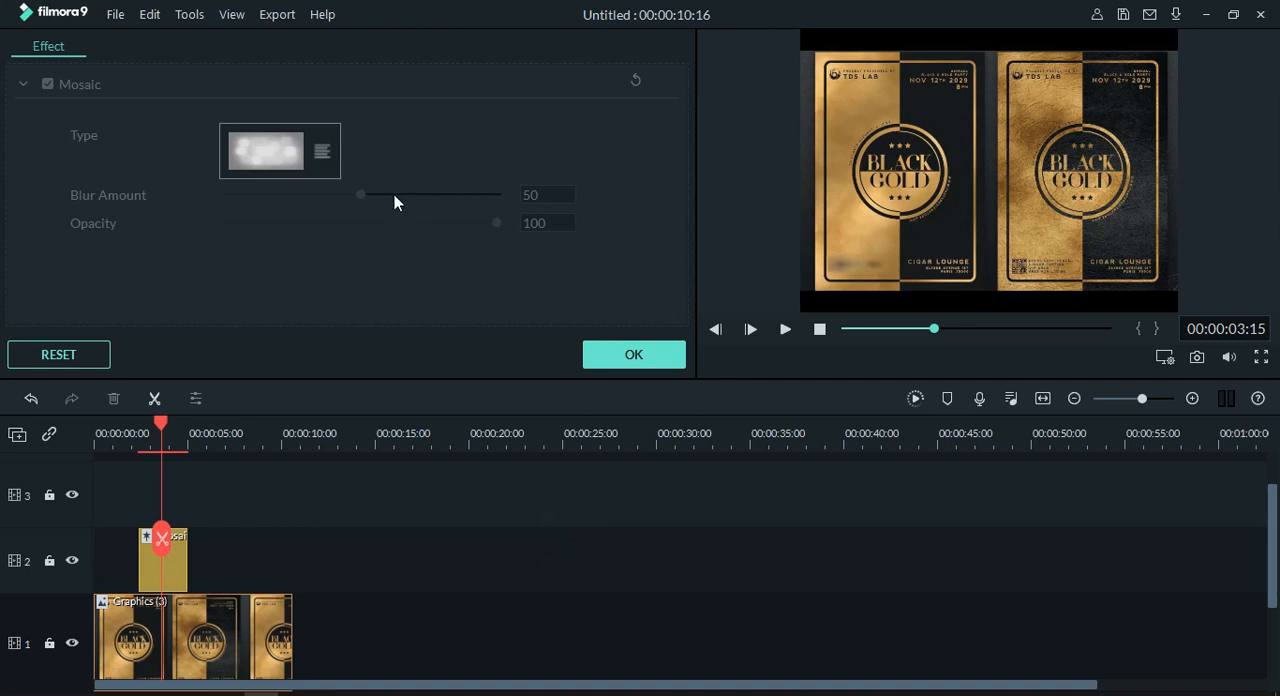
Step: Set the Mosaic effect's type to the sixth pattern, the vertical bands
{"action": "left_click", "coordinate": [329, 158]}
{"action": "left_click", "coordinate": [326, 153]}
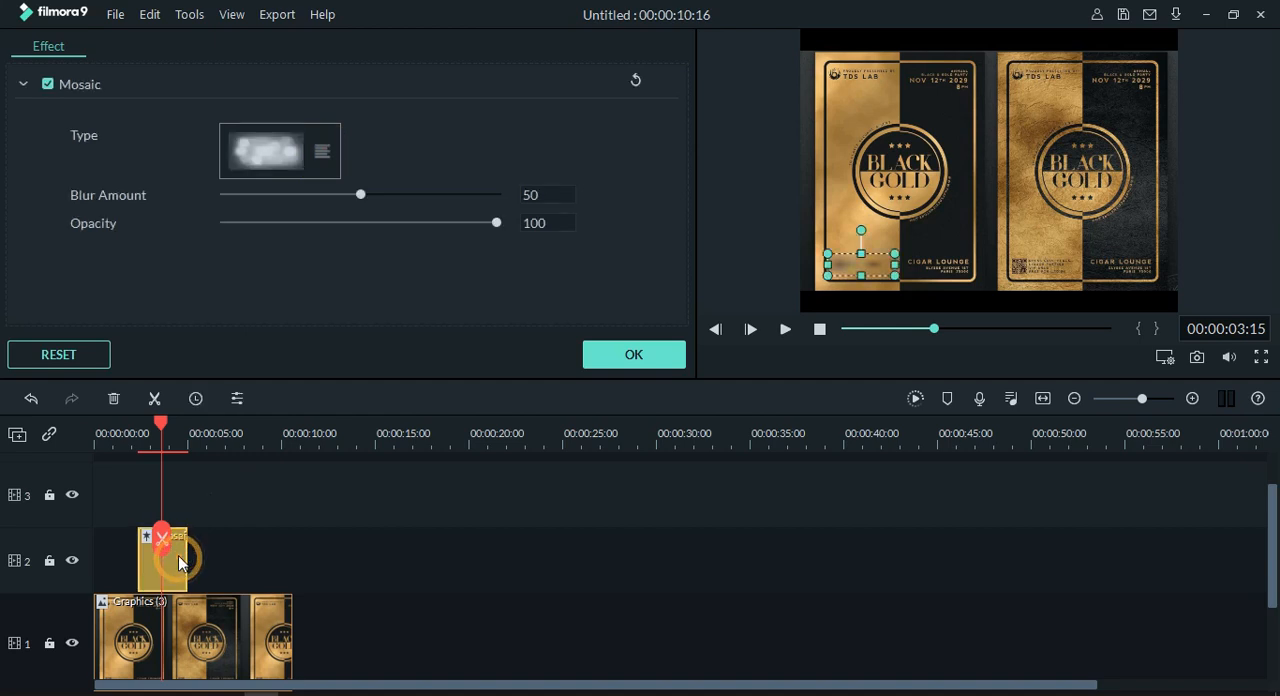
{"action": "left_click", "coordinate": [320, 151]}
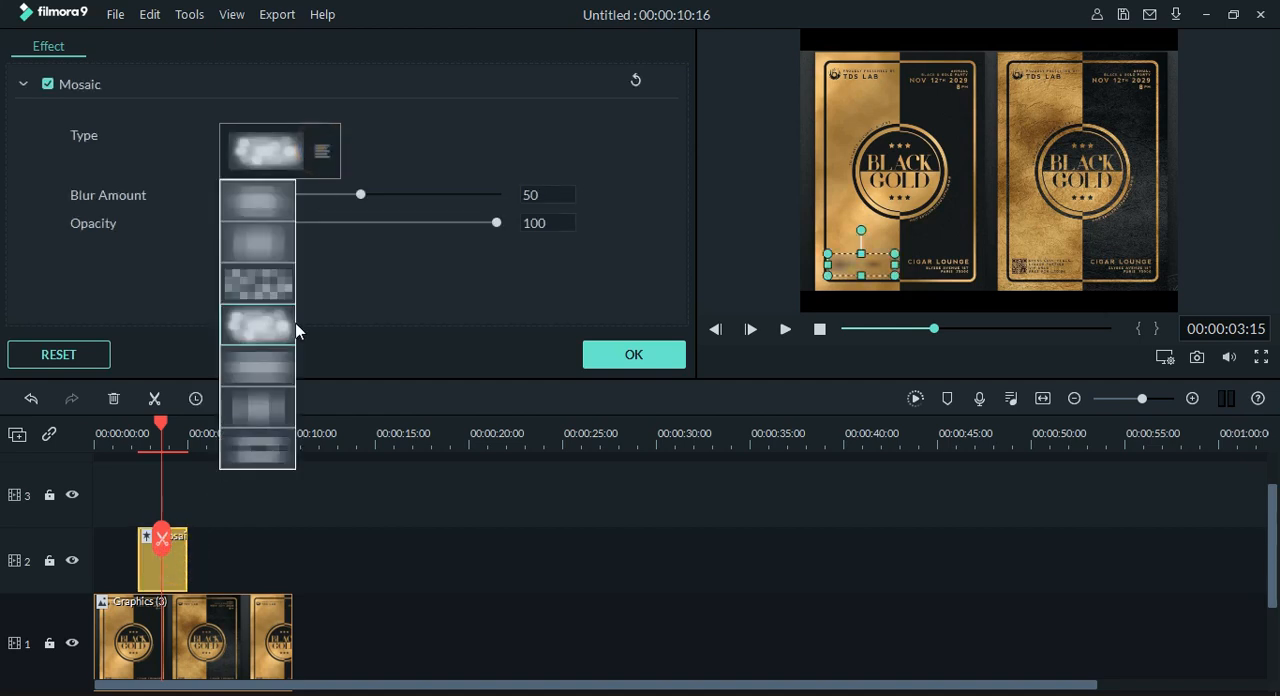
{"action": "left_click", "coordinate": [260, 403]}
{"action": "left_click", "coordinate": [443, 500]}
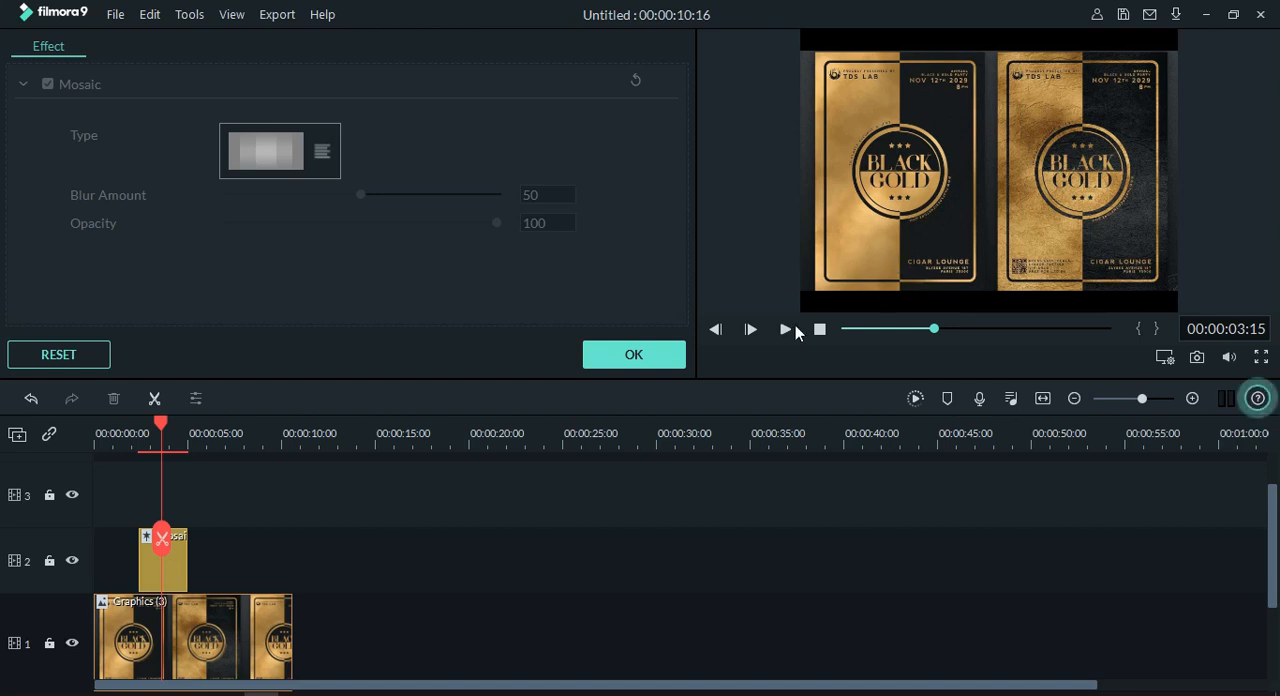
Step: Copy the Mosaic clip and paste the duplicate at 00:00:12:16, past the end of the image clip
{"action": "left_click", "coordinate": [181, 566]}
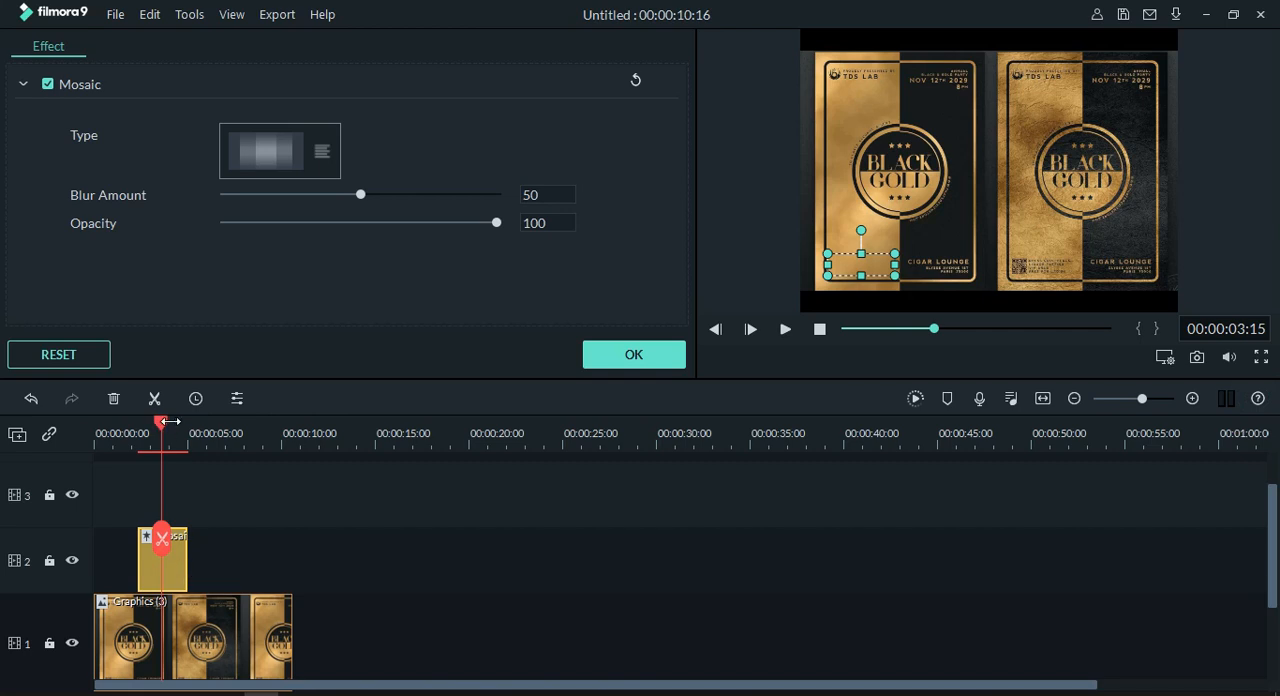
{"action": "mouse_move", "coordinate": [162, 424]}
{"action": "left_mouse_down"}
{"action": "mouse_move", "coordinate": [200, 428]}
{"action": "mouse_move", "coordinate": [161, 438]}
{"action": "left_mouse_up"}
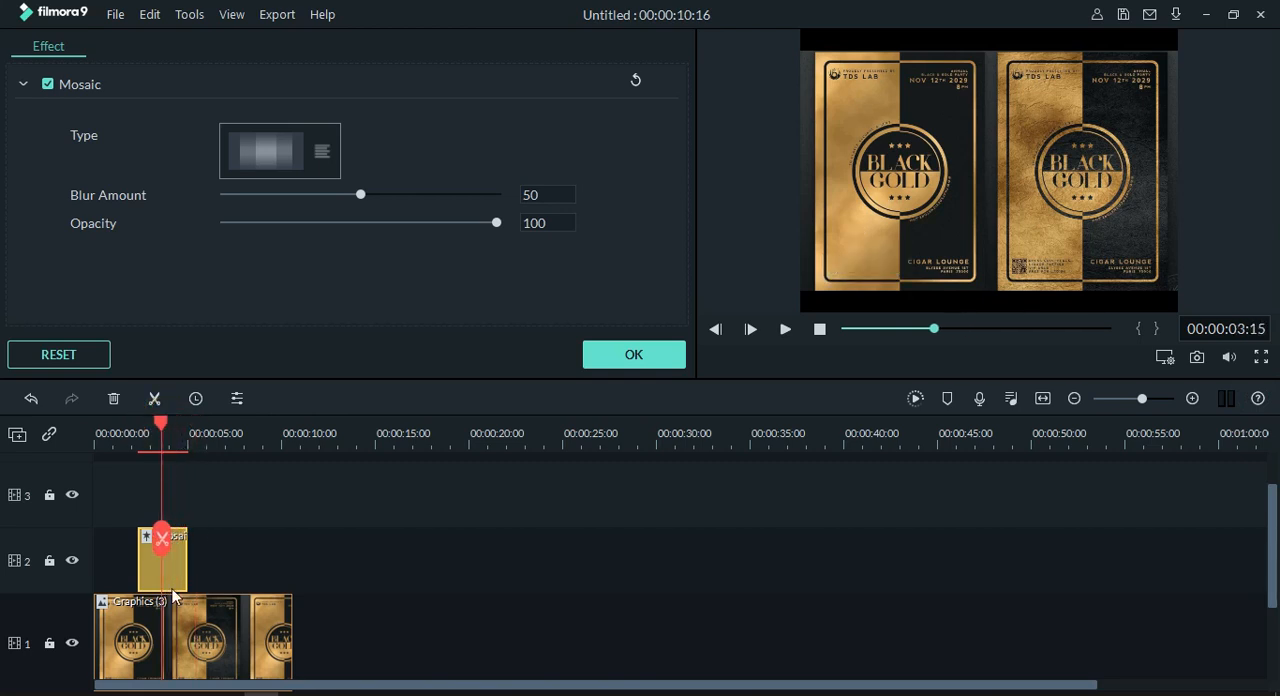
{"action": "right_click", "coordinate": [172, 560]}
{"action": "left_click", "coordinate": [232, 303]}
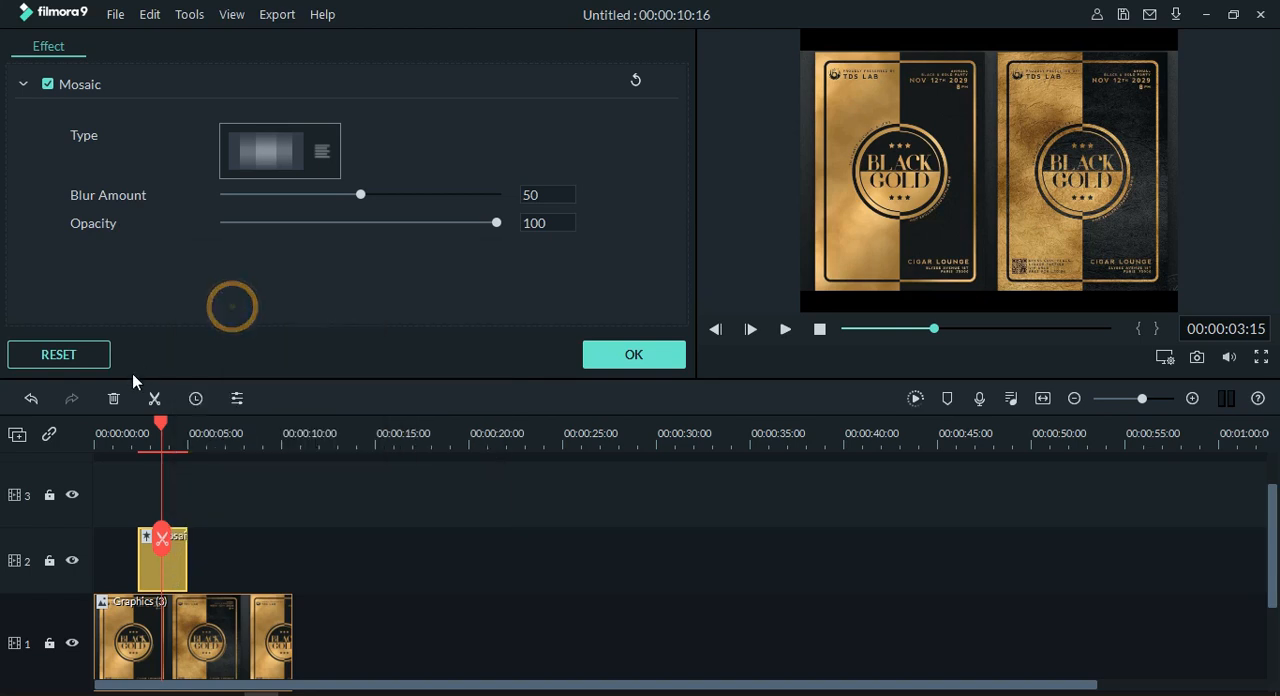
{"action": "left_click_drag", "start_coordinate": [160, 422], "coordinate": [330, 460]}
{"action": "right_click", "coordinate": [417, 558]}
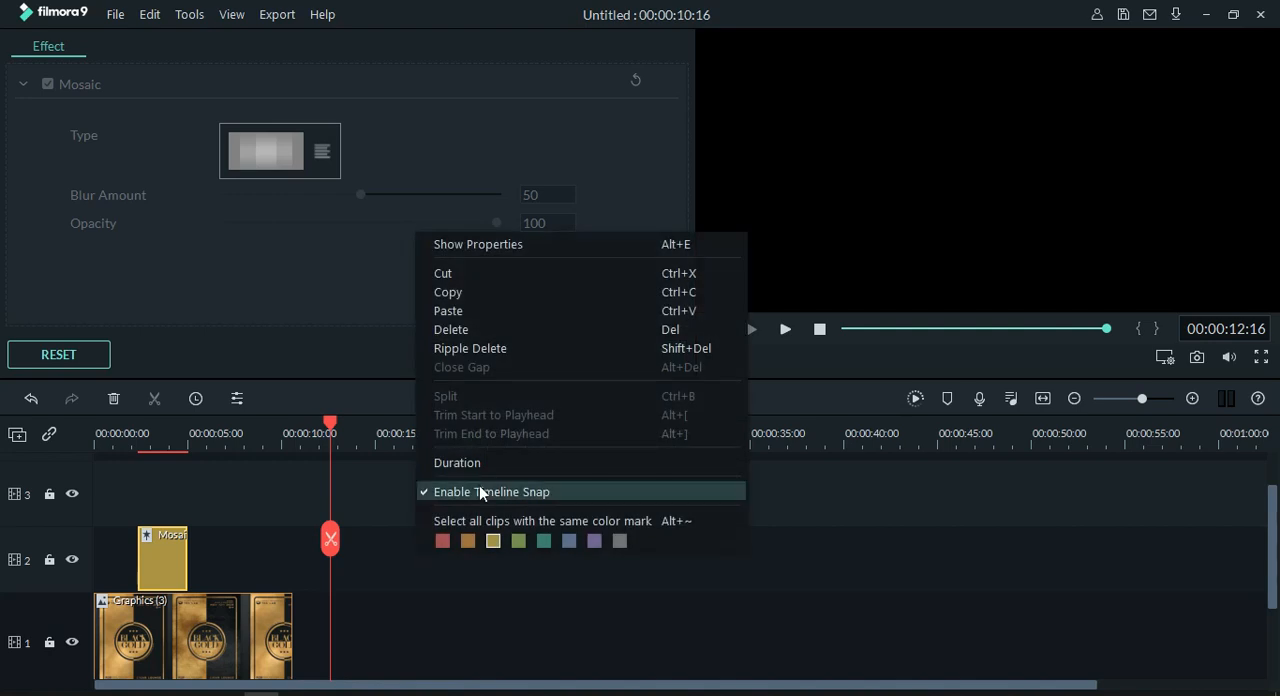
{"action": "left_click", "coordinate": [462, 307]}
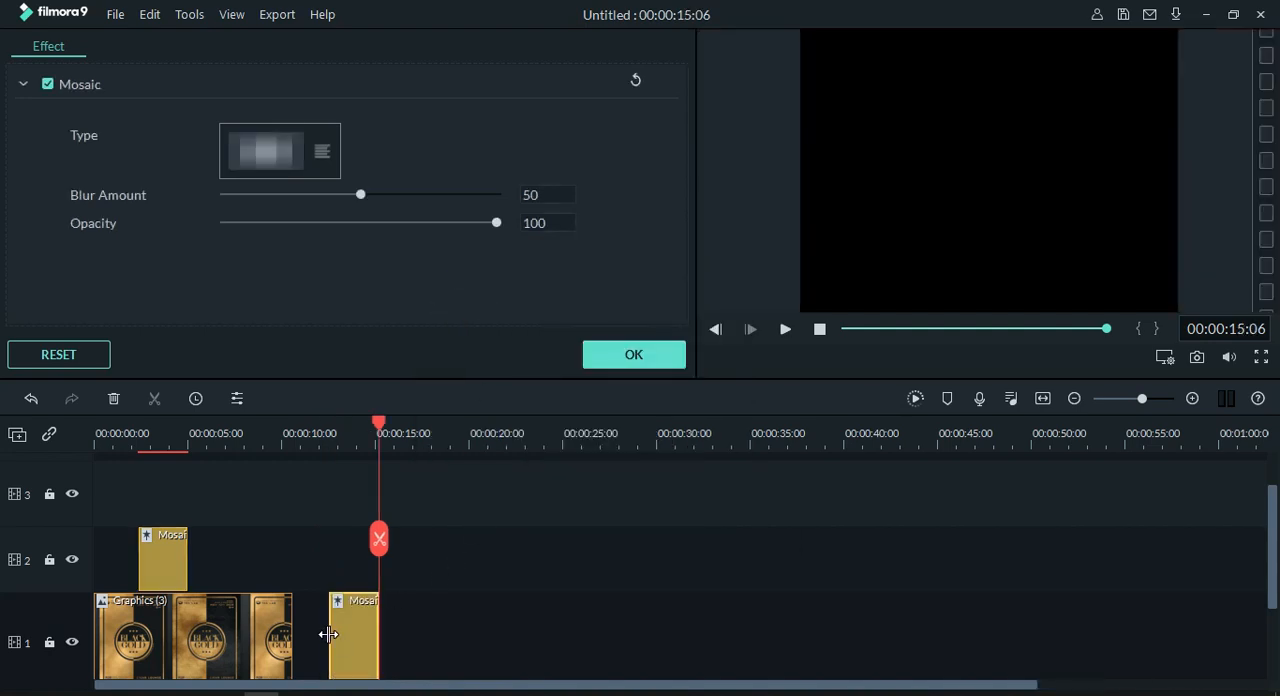
Step: Move the pasted Mosaic clip to track 3, aligned directly above the original, with the playhead at 00:00:03:17
{"action": "left_click_drag", "start_coordinate": [345, 633], "coordinate": [244, 564]}
{"action": "left_click", "coordinate": [380, 424]}
{"action": "left_click_drag", "start_coordinate": [380, 424], "coordinate": [163, 495]}
{"action": "left_click_drag", "start_coordinate": [278, 564], "coordinate": [179, 486]}
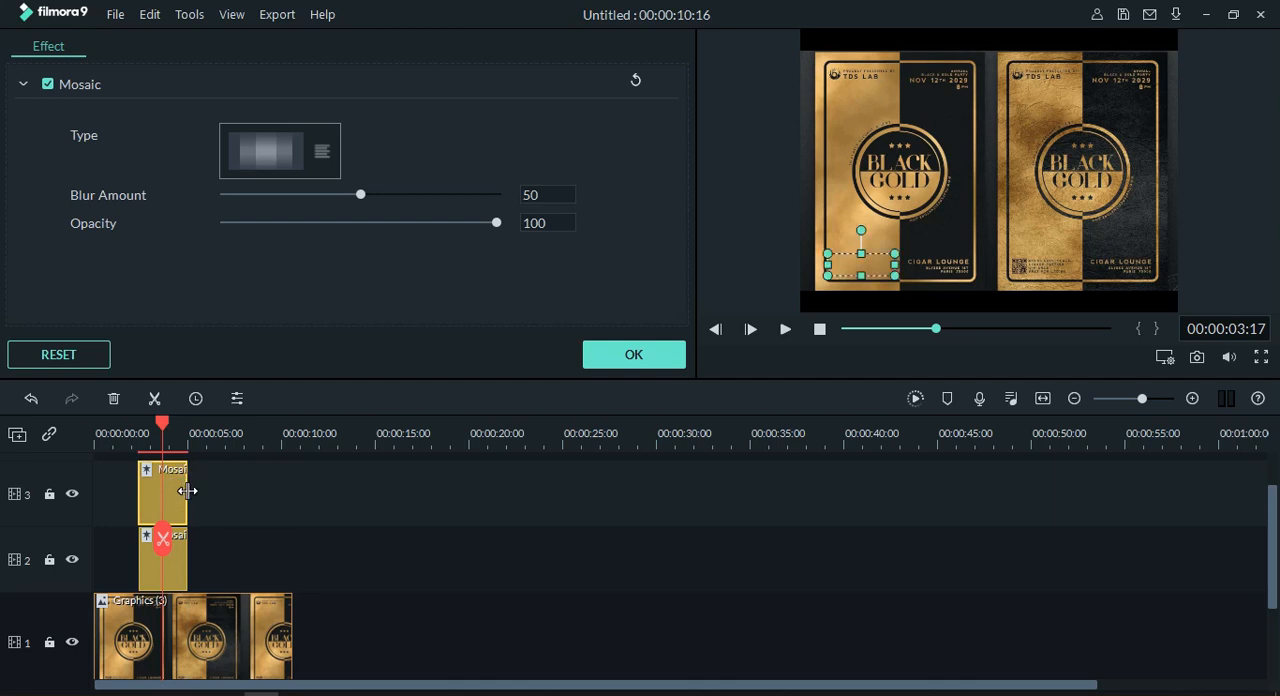
Step: Shift the duplicate mosaic area horizontally onto the text block in the right poster's lower-left corner
{"action": "key", "text": "Right"}
{"action": "key", "text": "Right"}
{"action": "key", "text": "Right"}
{"action": "key", "text": "Right"}
{"action": "key", "text": "Right"}
{"action": "key", "text": "Right"}
{"action": "key", "text": "Right"}
{"action": "key", "text": "Right"}
{"action": "key", "text": "Right"}
{"action": "key", "text": "Right"}
{"action": "key", "text": "Right"}
{"action": "key", "text": "Right"}
{"action": "key", "text": "Right"}
{"action": "key", "text": "Right"}
{"action": "key", "text": "Right"}
{"action": "key", "text": "Right"}
{"action": "key", "text": "Right"}
{"action": "key", "text": "Right"}
{"action": "key", "text": "Right"}
{"action": "key", "text": "Right"}
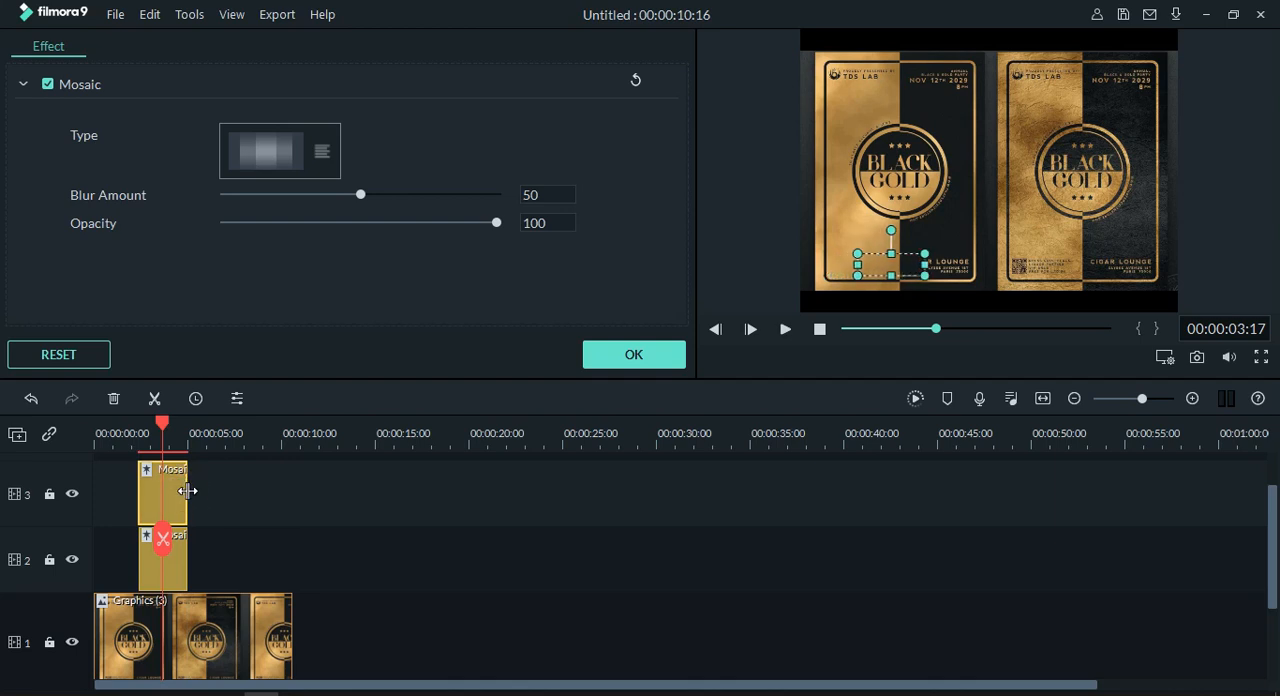
{"action": "key", "text": "Right"}
{"action": "key", "text": "Right"}
{"action": "key", "text": "Right"}
{"action": "key", "text": "Right"}
{"action": "key", "text": "Right"}
{"action": "key", "text": "Right"}
{"action": "key", "text": "Right"}
{"action": "key", "text": "Right"}
{"action": "key", "text": "Right"}
{"action": "key", "text": "Right"}
{"action": "key", "text": "Right"}
{"action": "key", "text": "Right"}
{"action": "key", "text": "Right"}
{"action": "key", "text": "Right"}
{"action": "key", "text": "Right"}
{"action": "key", "text": "Right"}
{"action": "key", "text": "Right"}
{"action": "key", "text": "Right"}
{"action": "key", "text": "Right"}
{"action": "key", "text": "Right"}
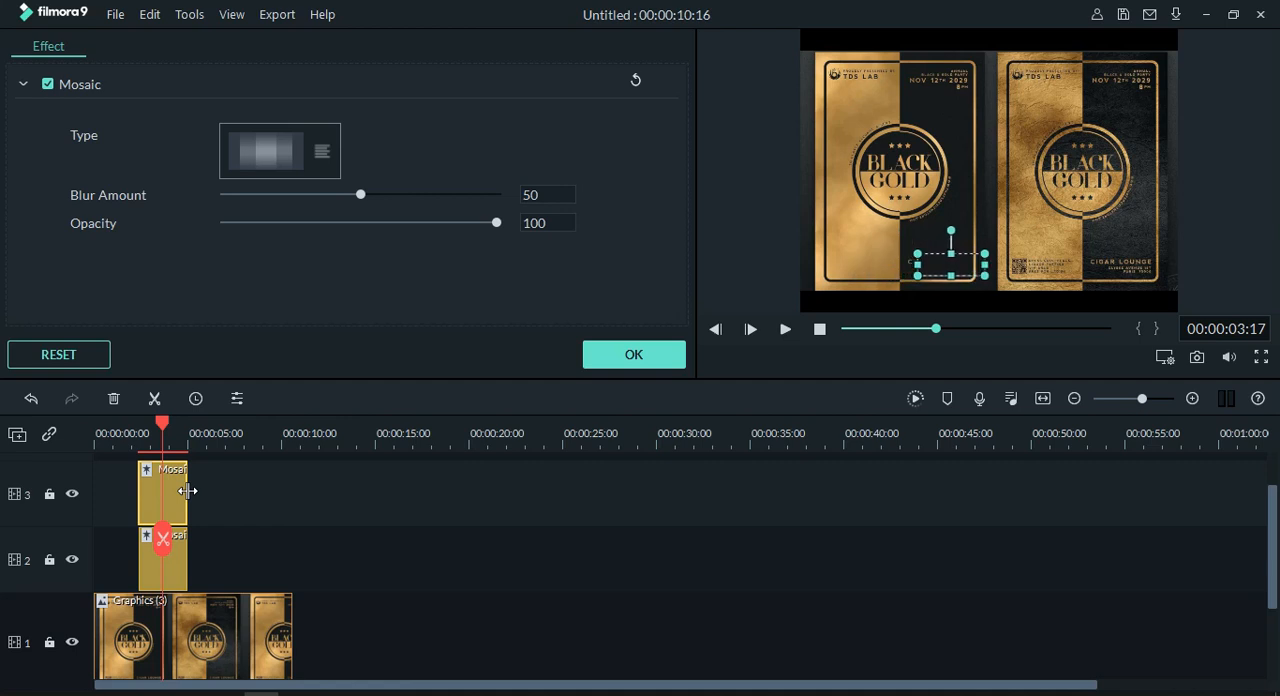
{"action": "key", "text": "Right"}
{"action": "key", "text": "Right"}
{"action": "key", "text": "Right"}
{"action": "key", "text": "Right"}
{"action": "key", "text": "Right"}
{"action": "key", "text": "Right"}
{"action": "key", "text": "Right"}
{"action": "key", "text": "Right"}
{"action": "key", "text": "Right"}
{"action": "key", "text": "Right"}
{"action": "key", "text": "Right"}
{"action": "key", "text": "Right"}
{"action": "key", "text": "Right"}
{"action": "key", "text": "Right"}
{"action": "key", "text": "Right"}
{"action": "key", "text": "Right"}
{"action": "key", "text": "Right"}
{"action": "key", "text": "Right"}
{"action": "key", "text": "Right"}
{"action": "key", "text": "Right"}
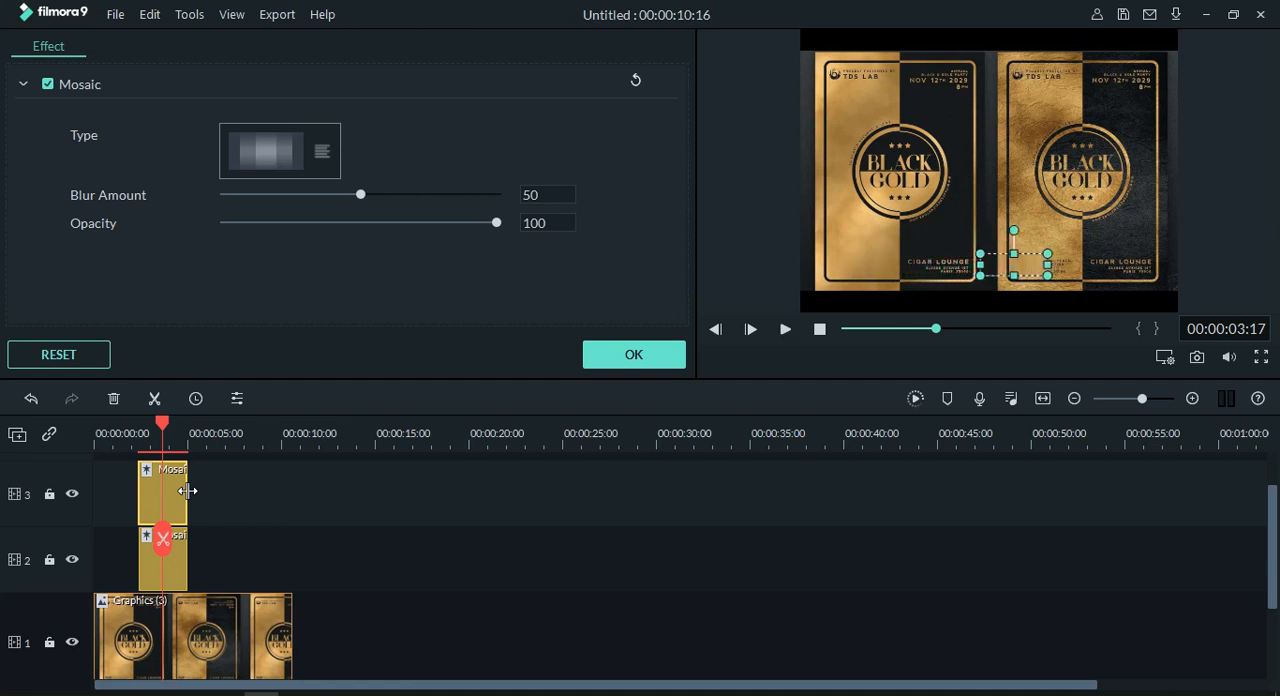
{"action": "key", "text": "Right"}
{"action": "key", "text": "Right"}
{"action": "key", "text": "Right"}
{"action": "key", "text": "Right"}
{"action": "key", "text": "Right"}
{"action": "key", "text": "Right"}
{"action": "key", "text": "Right"}
{"action": "key", "text": "Right"}
{"action": "key", "text": "Right"}
{"action": "key", "text": "Right"}
{"action": "key", "text": "Right"}
{"action": "key", "text": "Right"}
{"action": "key", "text": "Right"}
{"action": "key", "text": "Right"}
{"action": "key", "text": "Right"}
{"action": "key", "text": "Right"}
{"action": "key", "text": "Right"}
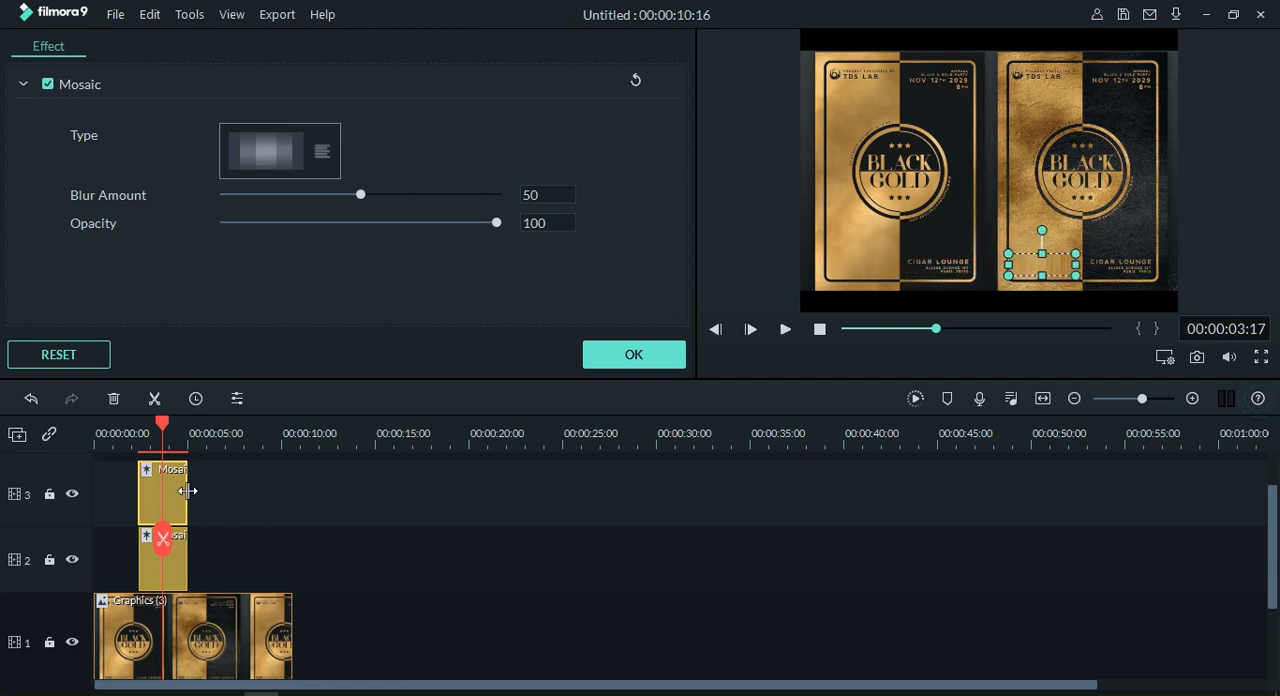
{"action": "key", "text": "Left"}
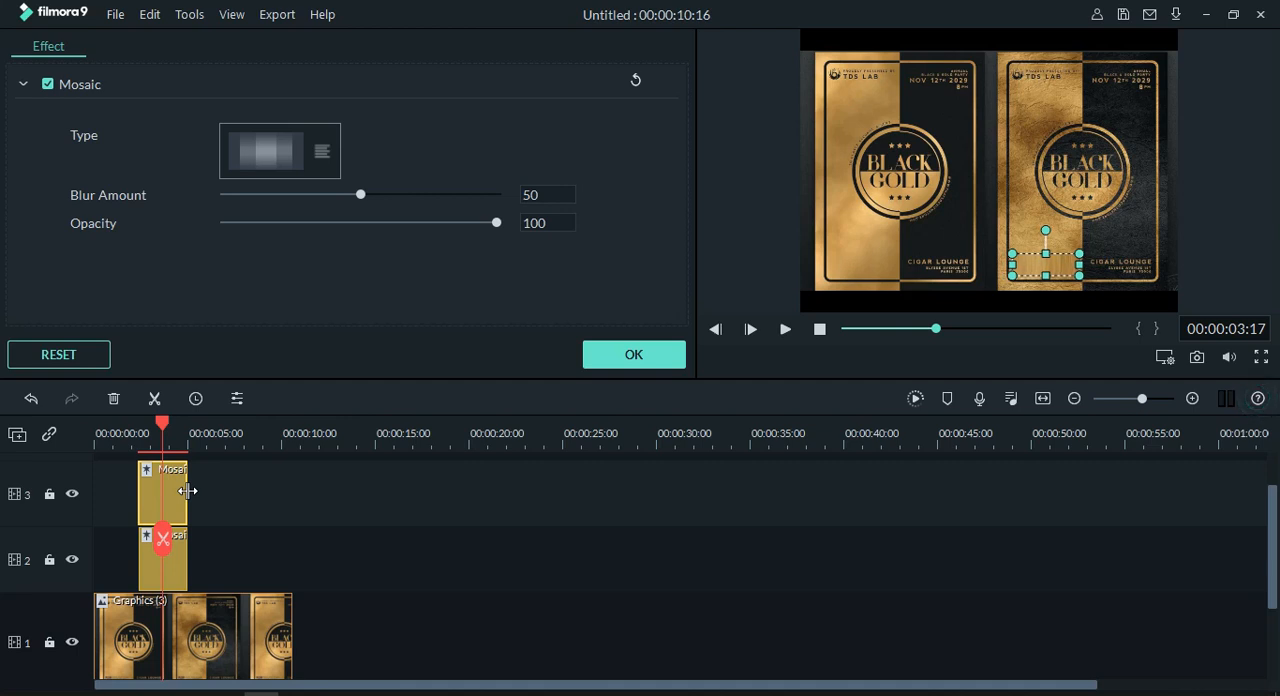
{"action": "left_click", "coordinate": [1093, 594]}
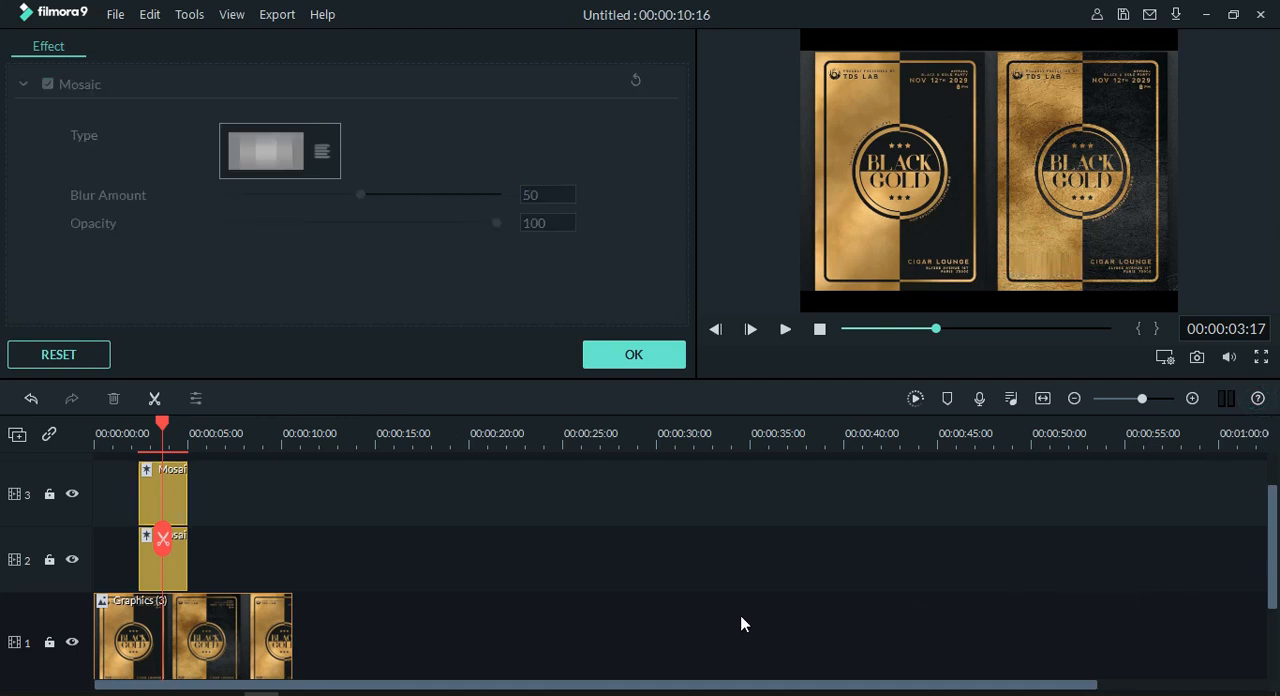
Step: Extend the Mosaic clip on track 2 to end at about 9 seconds
{"action": "left_click", "coordinate": [185, 569]}
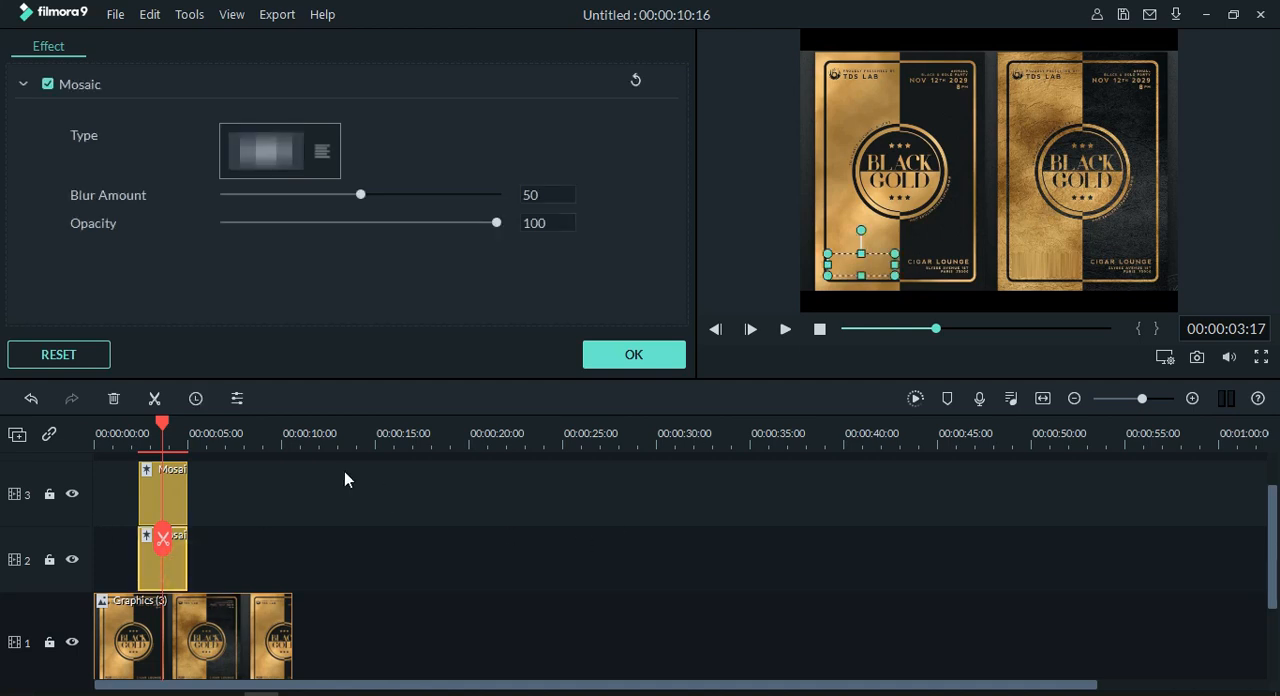
{"action": "left_click", "coordinate": [177, 480]}
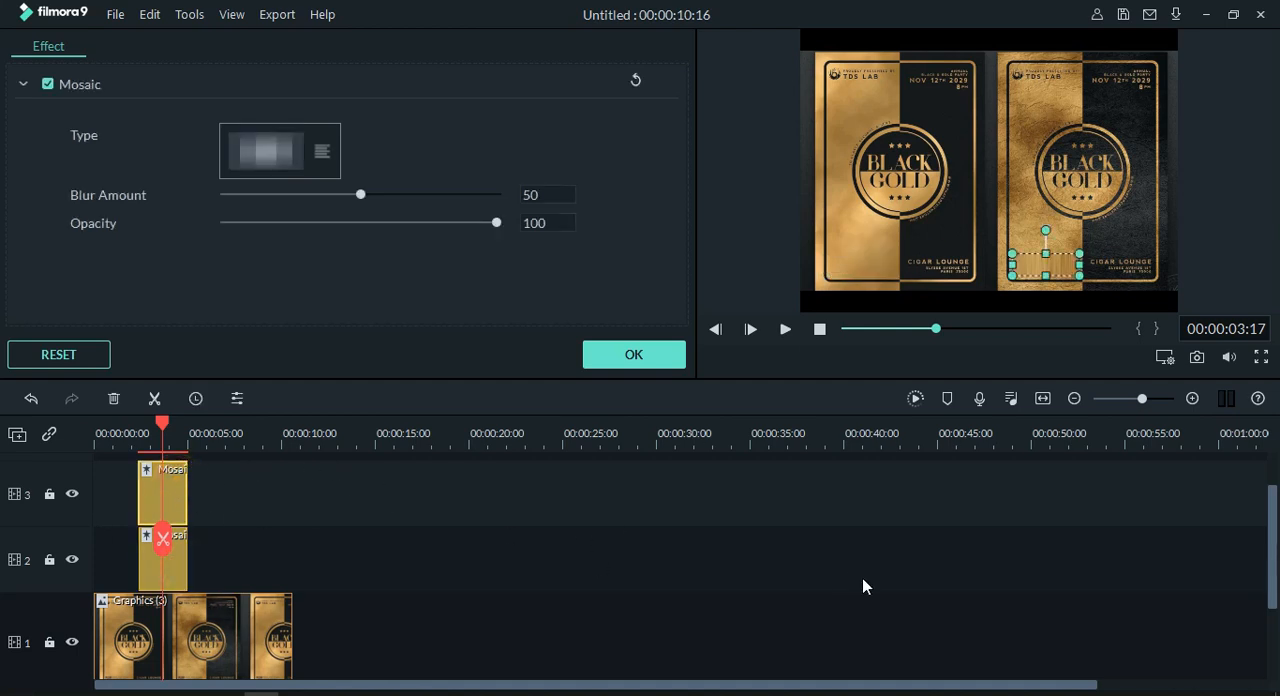
{"action": "left_click_drag", "start_coordinate": [163, 425], "coordinate": [234, 436]}
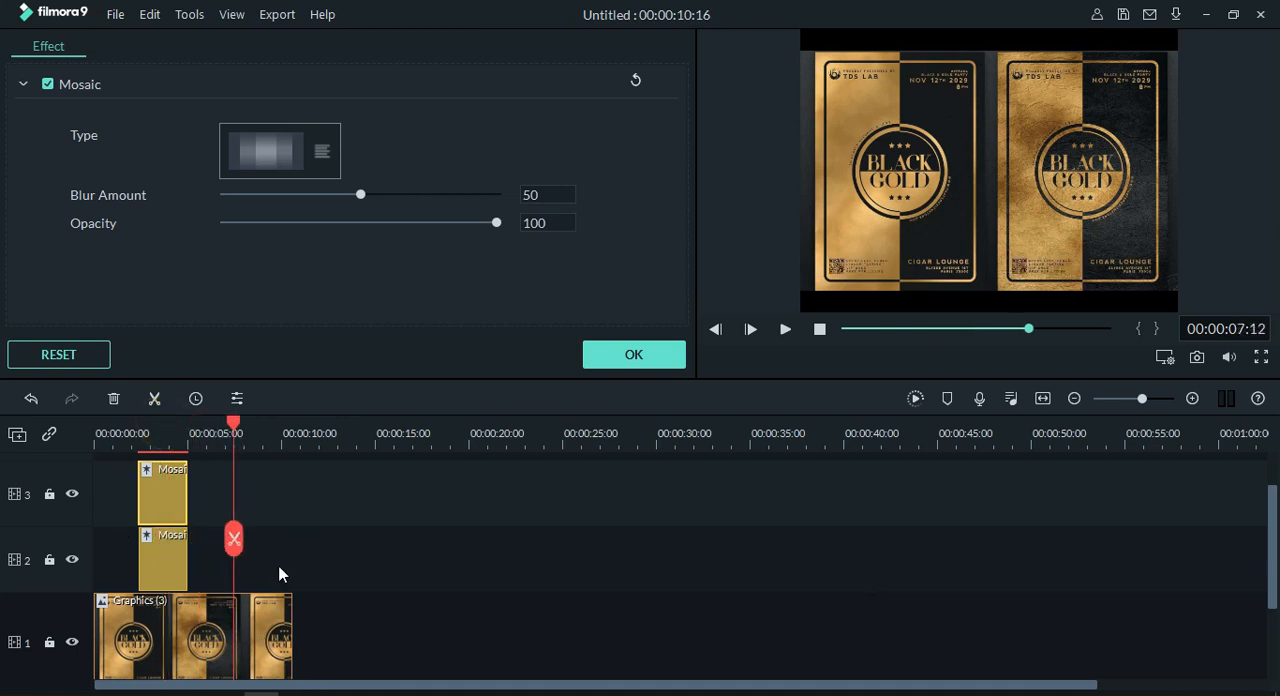
{"action": "left_click", "coordinate": [173, 564]}
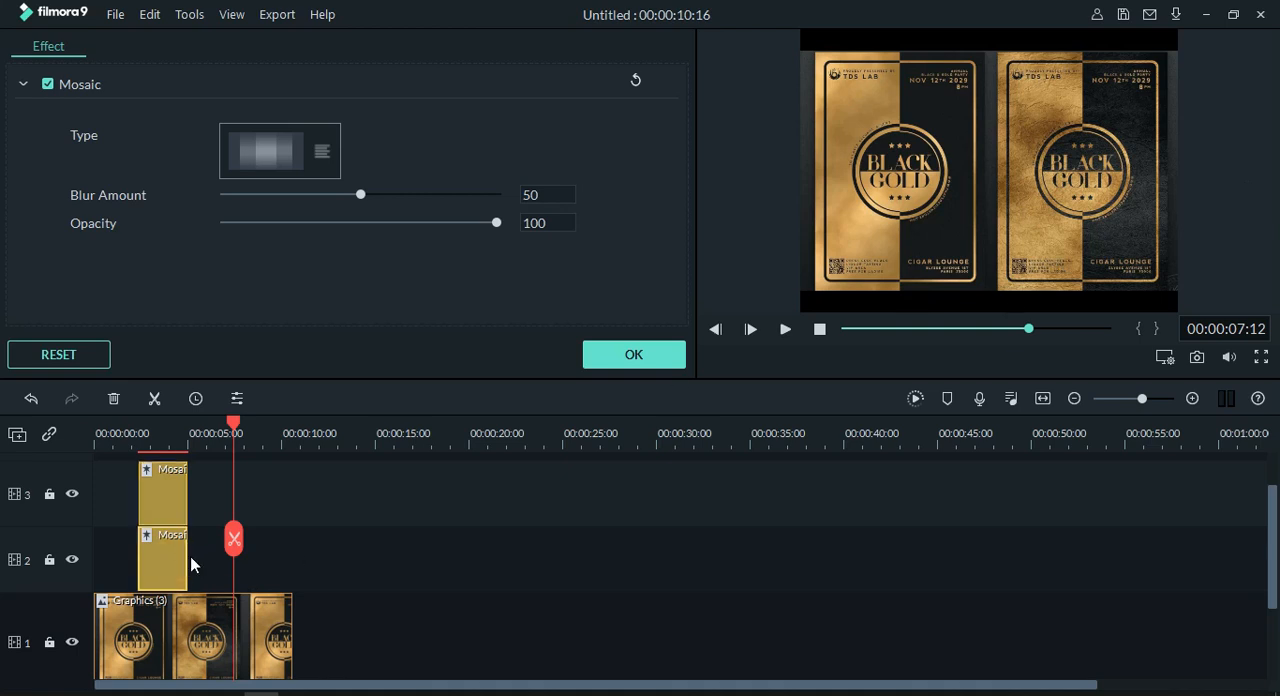
{"action": "left_click", "coordinate": [188, 552]}
{"action": "left_click_drag", "start_coordinate": [188, 552], "coordinate": [269, 555]}
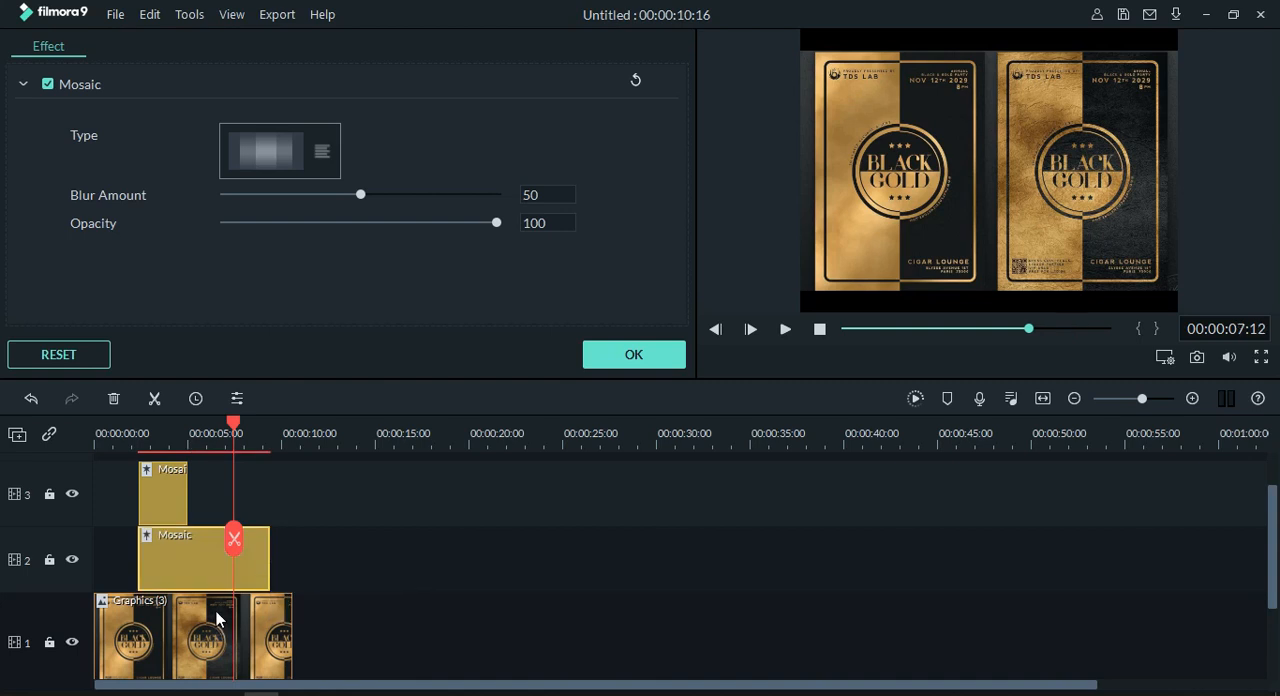
Step: Extend the Mosaic clip on track 3 to end at about 8 seconds
{"action": "left_click_drag", "start_coordinate": [237, 430], "coordinate": [218, 461]}
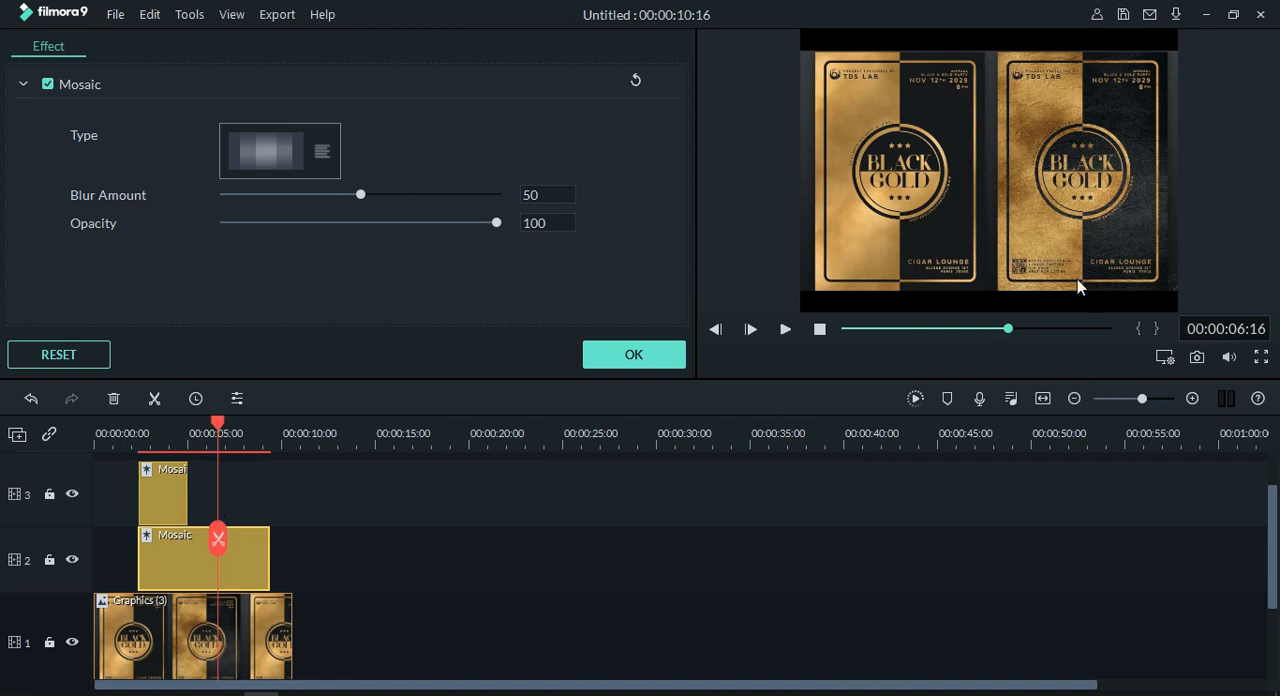
{"action": "left_click", "coordinate": [1045, 267]}
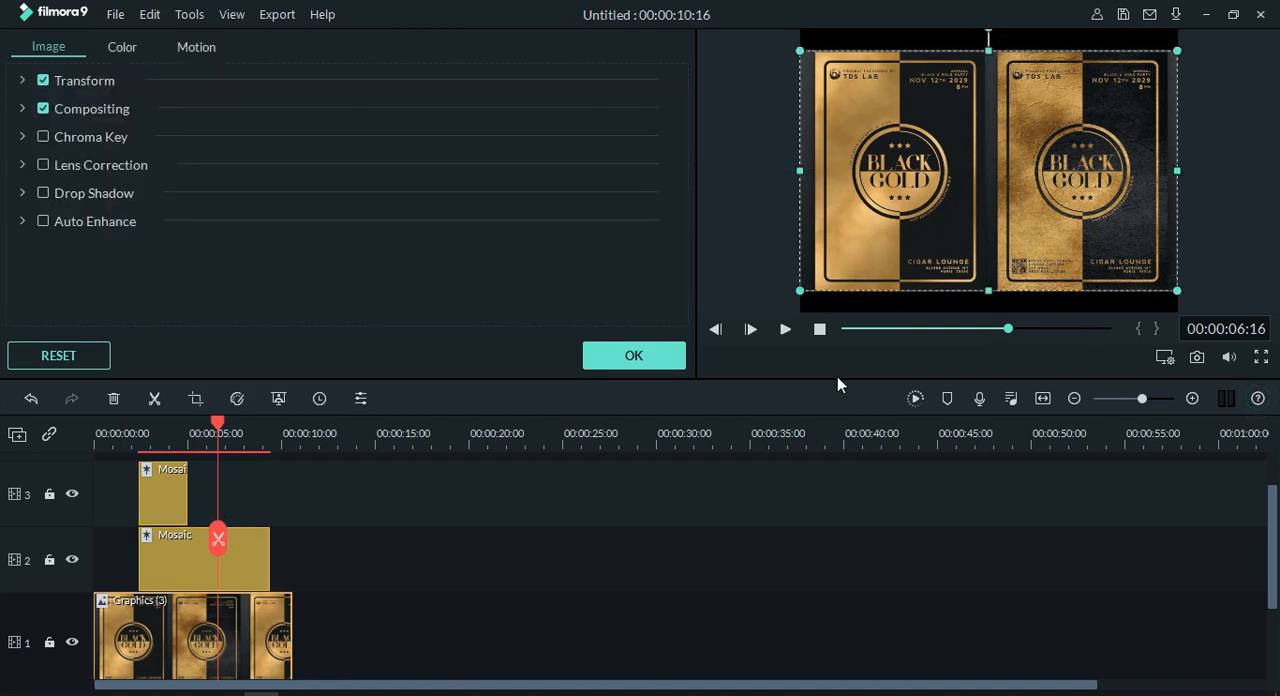
{"action": "left_click", "coordinate": [172, 483]}
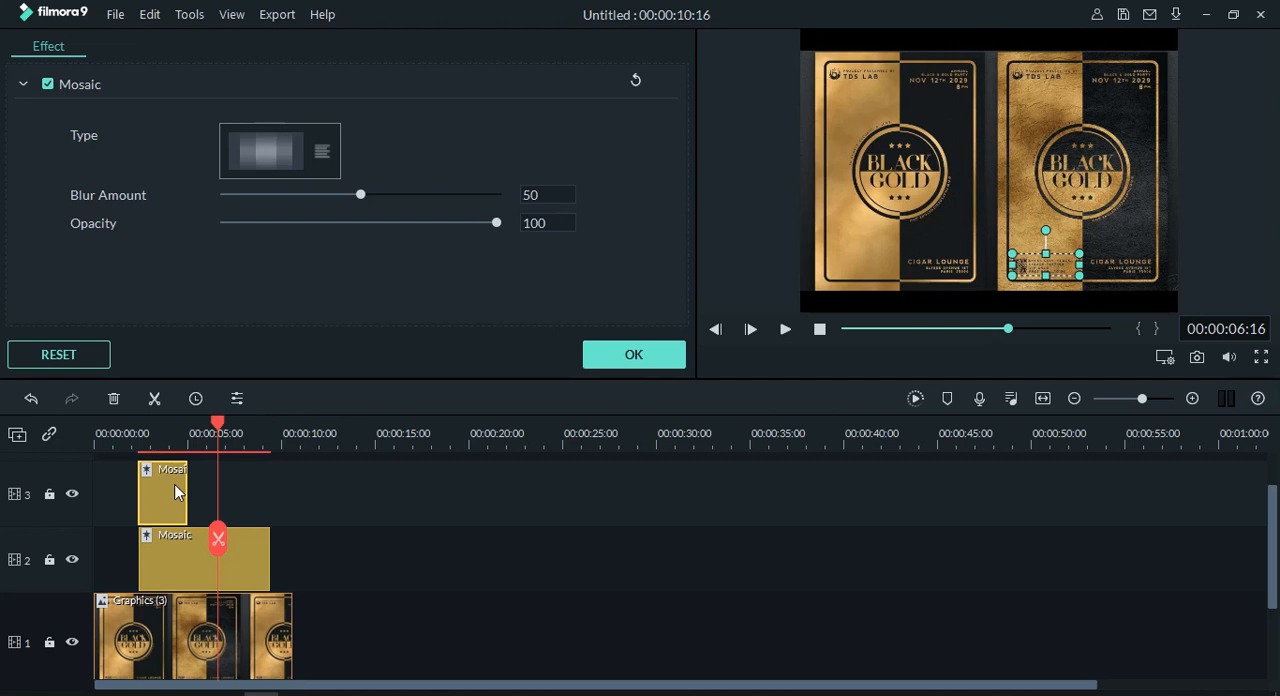
{"action": "left_click_drag", "start_coordinate": [190, 489], "coordinate": [243, 482]}
Step: At 00:00:05:08, shift the mosaic area over the left poster's lower-left text slightly to the left
{"action": "left_click_drag", "start_coordinate": [217, 424], "coordinate": [193, 436]}
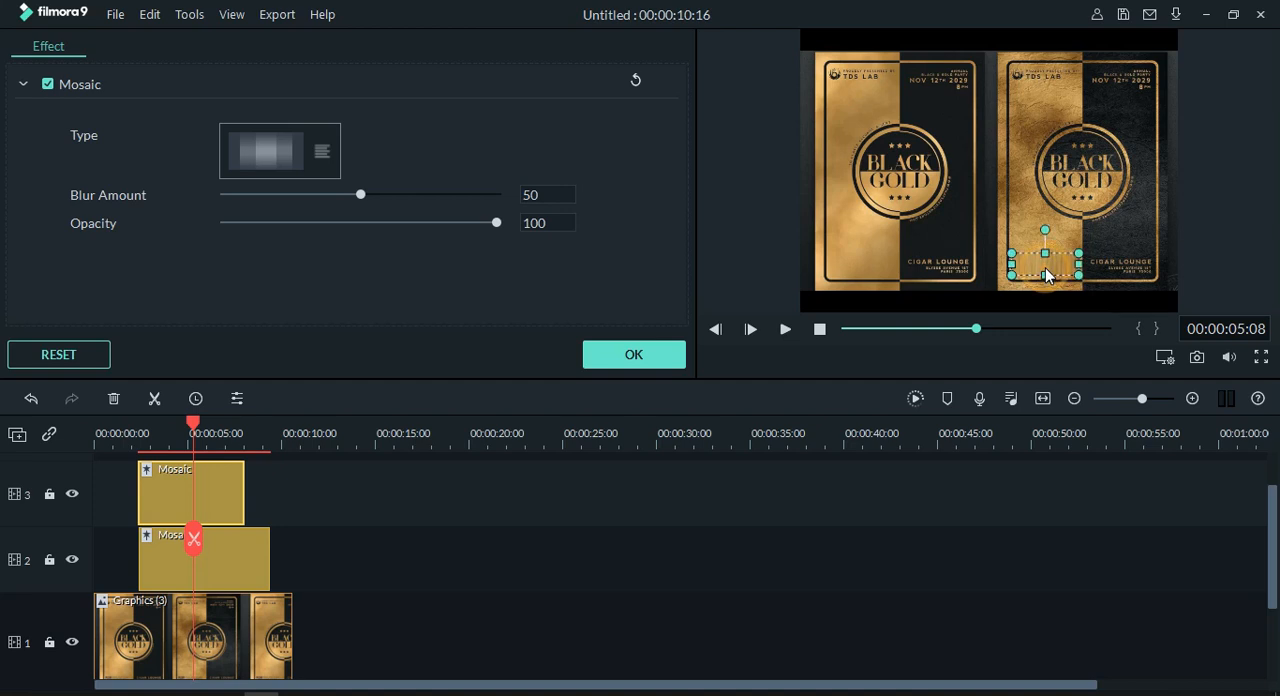
{"action": "left_click", "coordinate": [855, 270]}
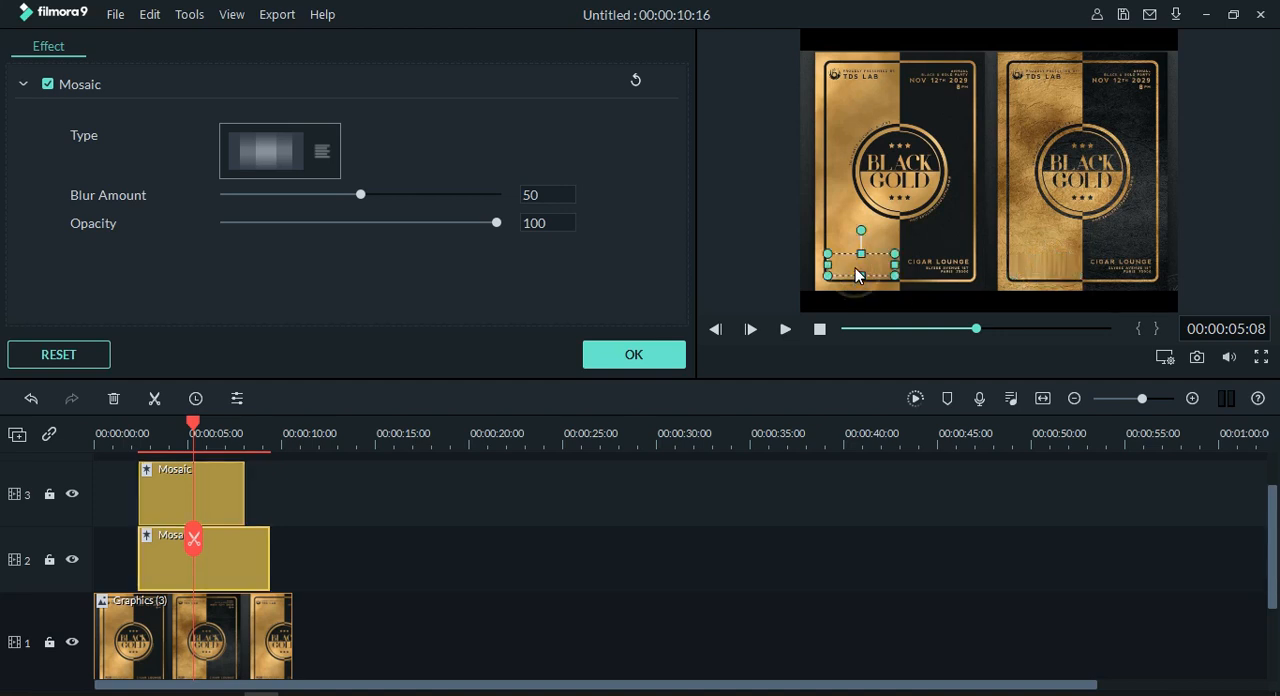
{"action": "left_click_drag", "start_coordinate": [855, 270], "coordinate": [827, 268]}
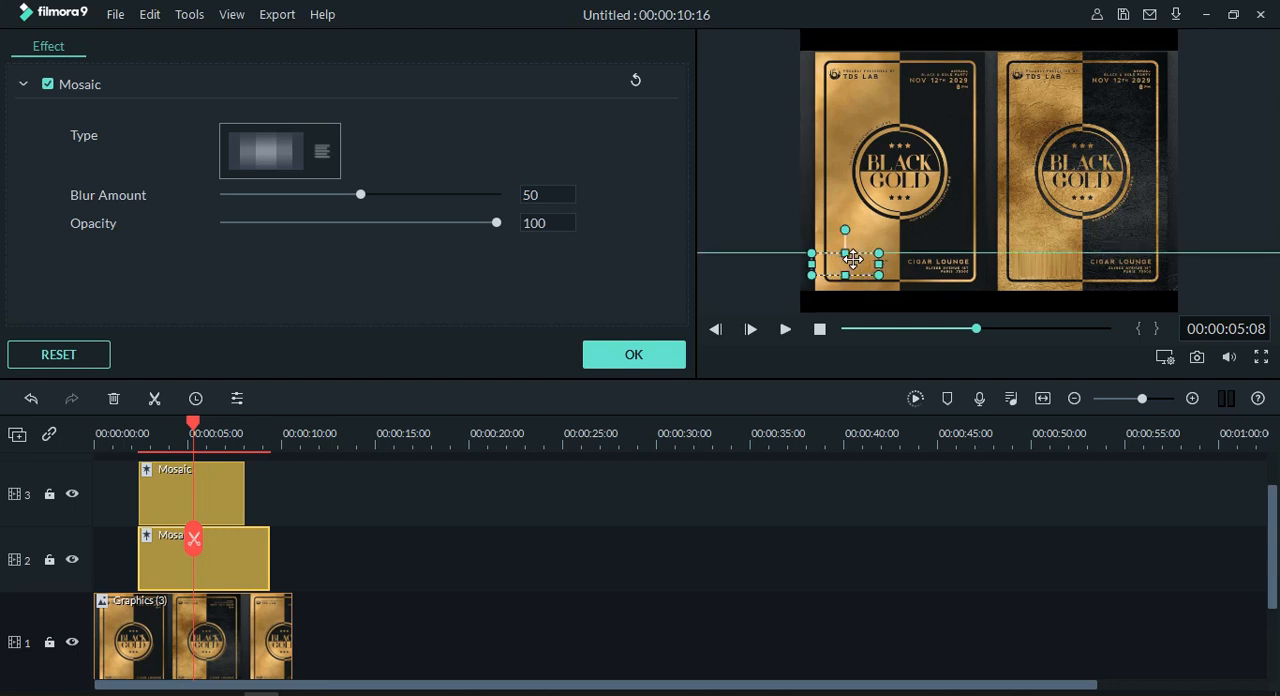
{"action": "left_click", "coordinate": [810, 554]}
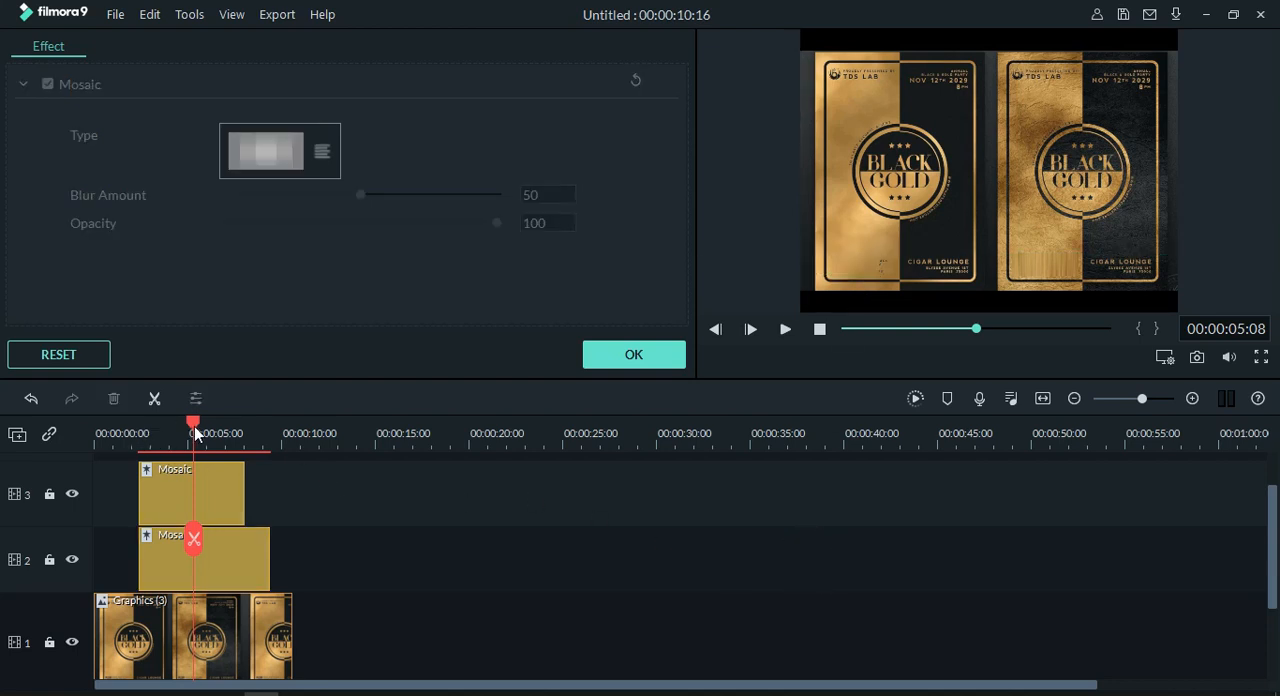
Step: Play the timeline from about 2 seconds to 00:00:03:09 to check both mosaics, and select the Mosaic clip on track 2
{"action": "left_click_drag", "start_coordinate": [193, 424], "coordinate": [134, 453]}
{"action": "key", "text": "space"}
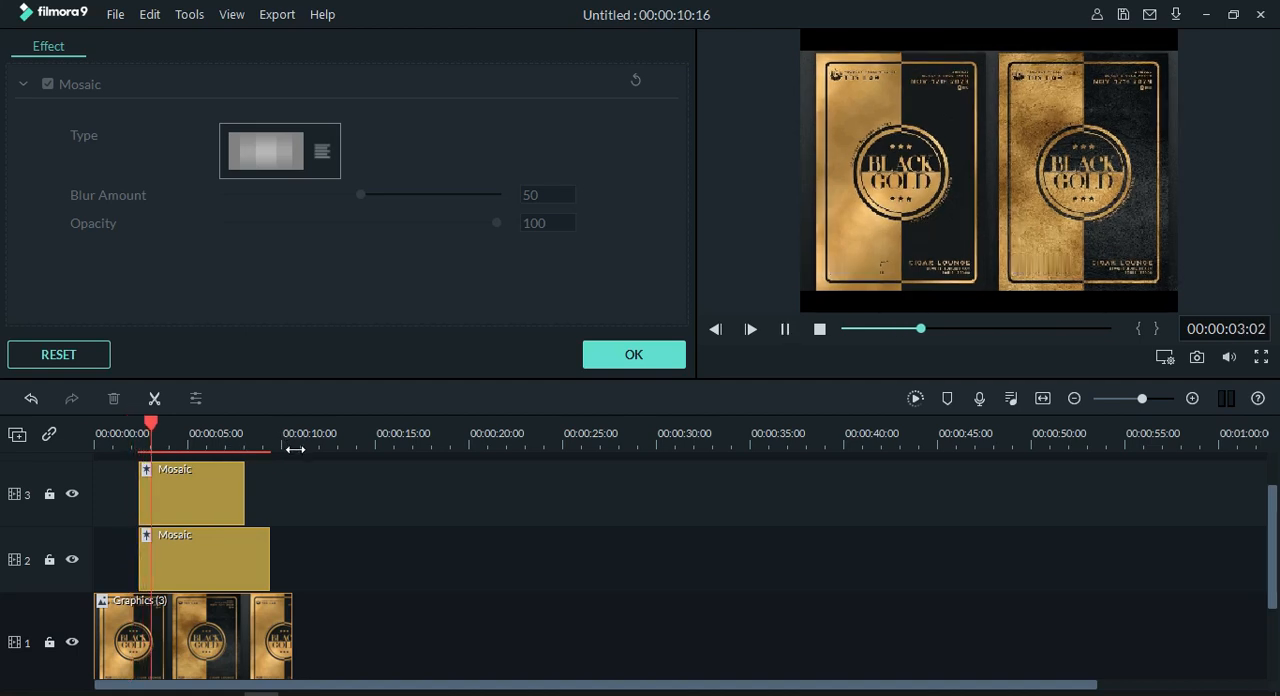
{"action": "key", "text": "space"}
{"action": "left_click", "coordinate": [228, 553]}
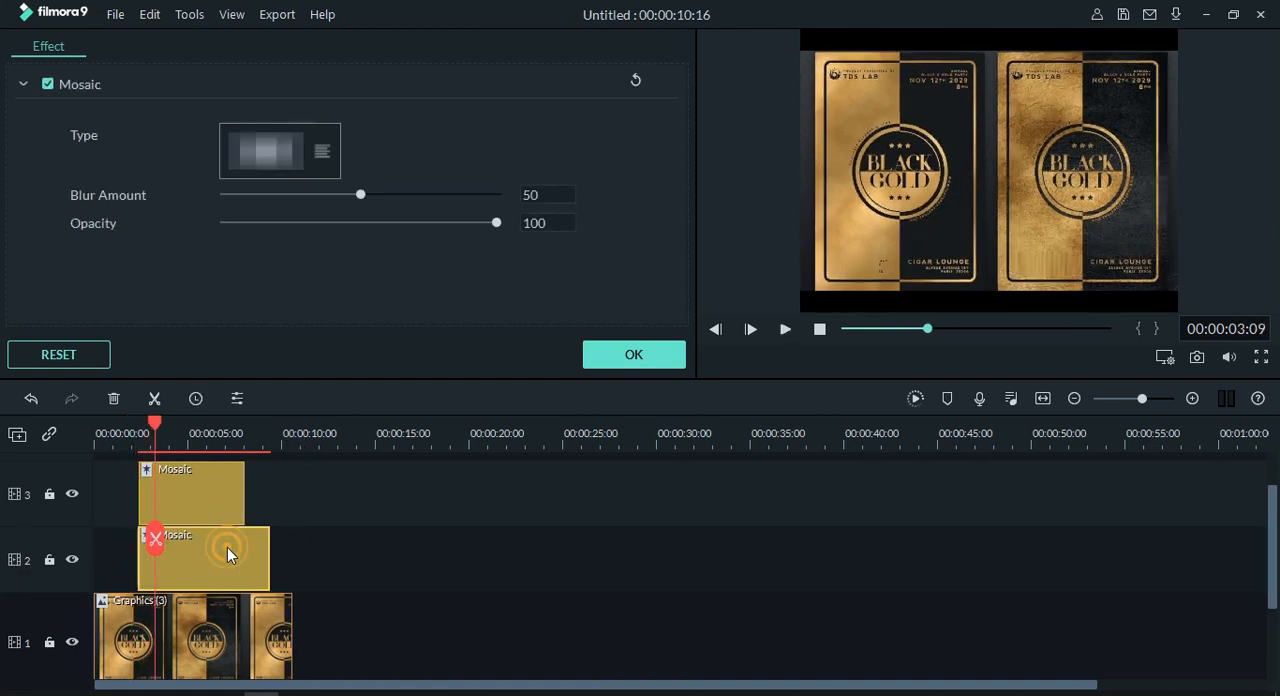
Step: At 00:00:03:09, extend the track 2 mosaic area over the left poster's bottom text slightly further to the left
{"action": "mouse_move", "coordinate": [831, 262]}
{"action": "left_mouse_down"}
{"action": "mouse_move", "coordinate": [924, 260]}
{"action": "mouse_move", "coordinate": [814, 265]}
{"action": "mouse_move", "coordinate": [833, 264]}
{"action": "left_mouse_up"}
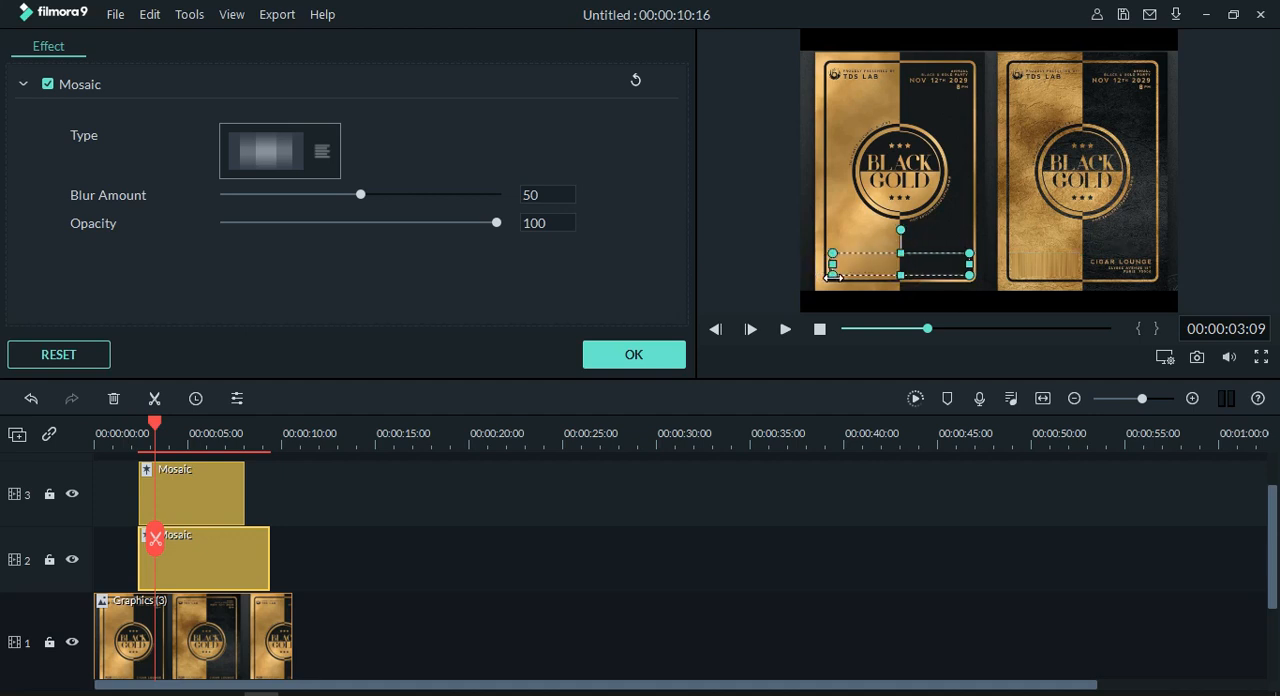
{"action": "left_click", "coordinate": [824, 522]}
{"action": "left_click", "coordinate": [874, 266]}
{"action": "left_click_drag", "start_coordinate": [830, 265], "coordinate": [823, 270]}
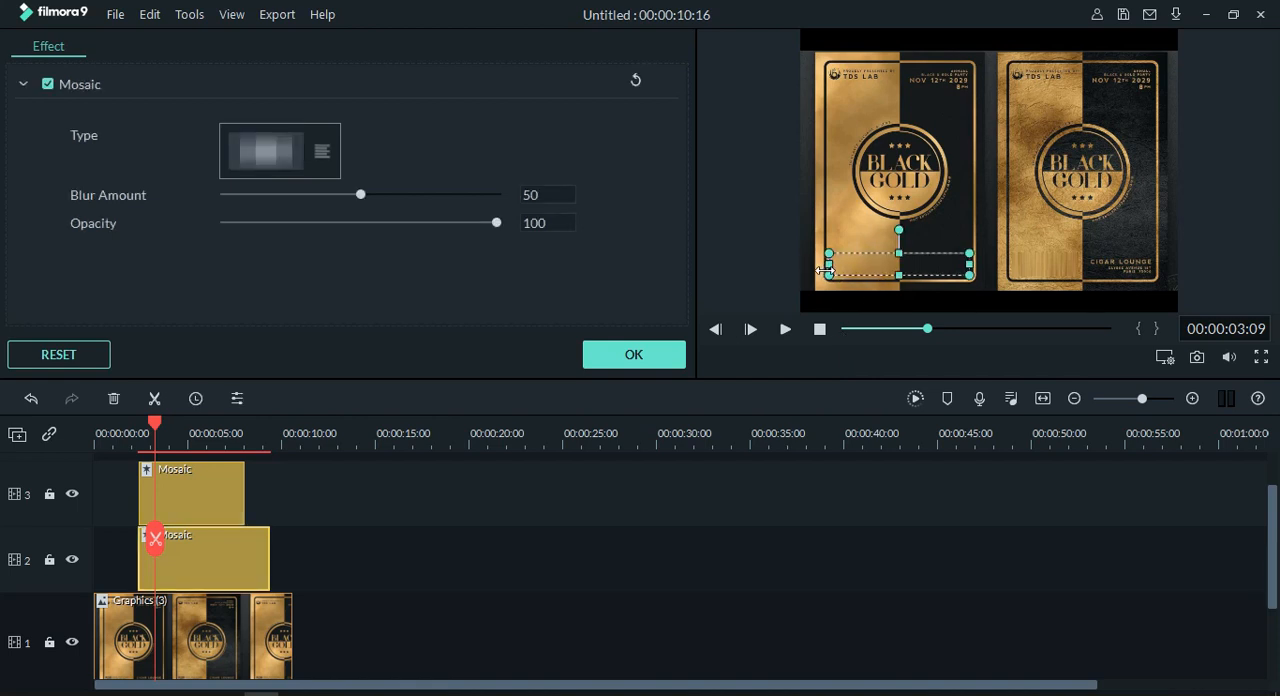
Step: Deselect the mosaic and play the timeline from 00:00:03:09 to 00:00:04:07 to check the blurred areas
{"action": "left_click", "coordinate": [831, 500]}
{"action": "key", "text": "space"}
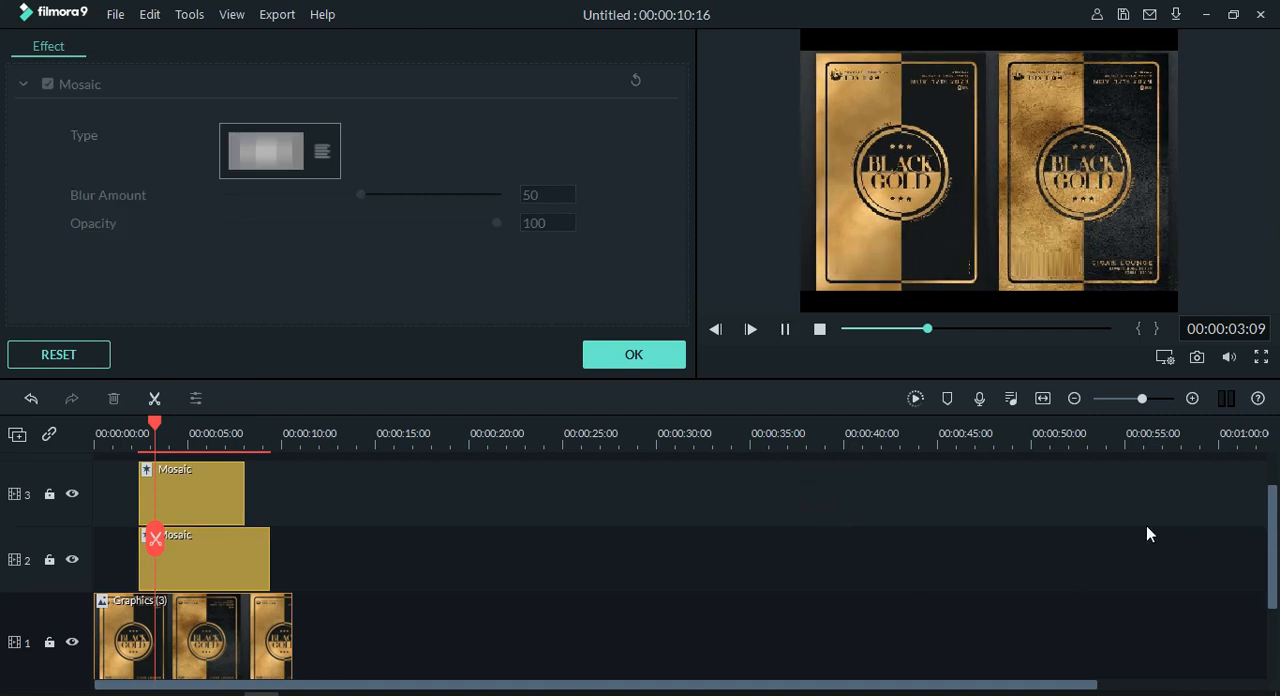
{"action": "key", "text": "space"}
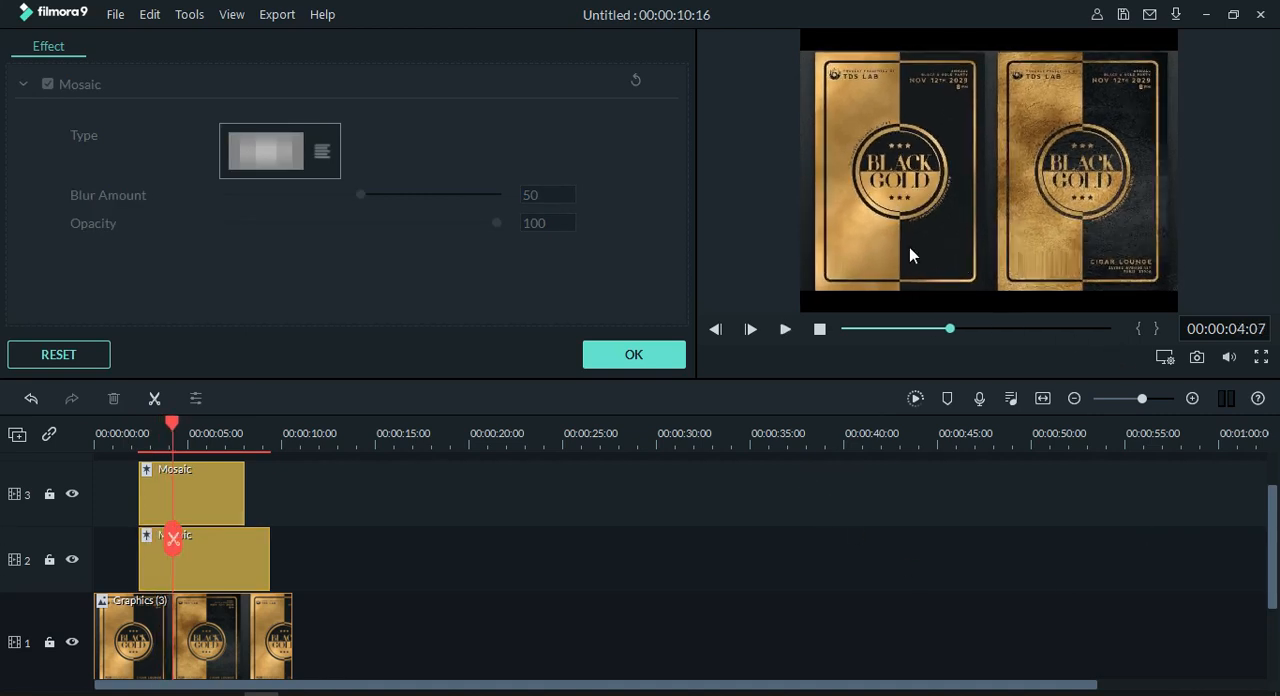
Step: At 00:00:04:07, nudge the mosaic area over the left poster's bottom text very slightly and deselect it
{"action": "left_click", "coordinate": [921, 274]}
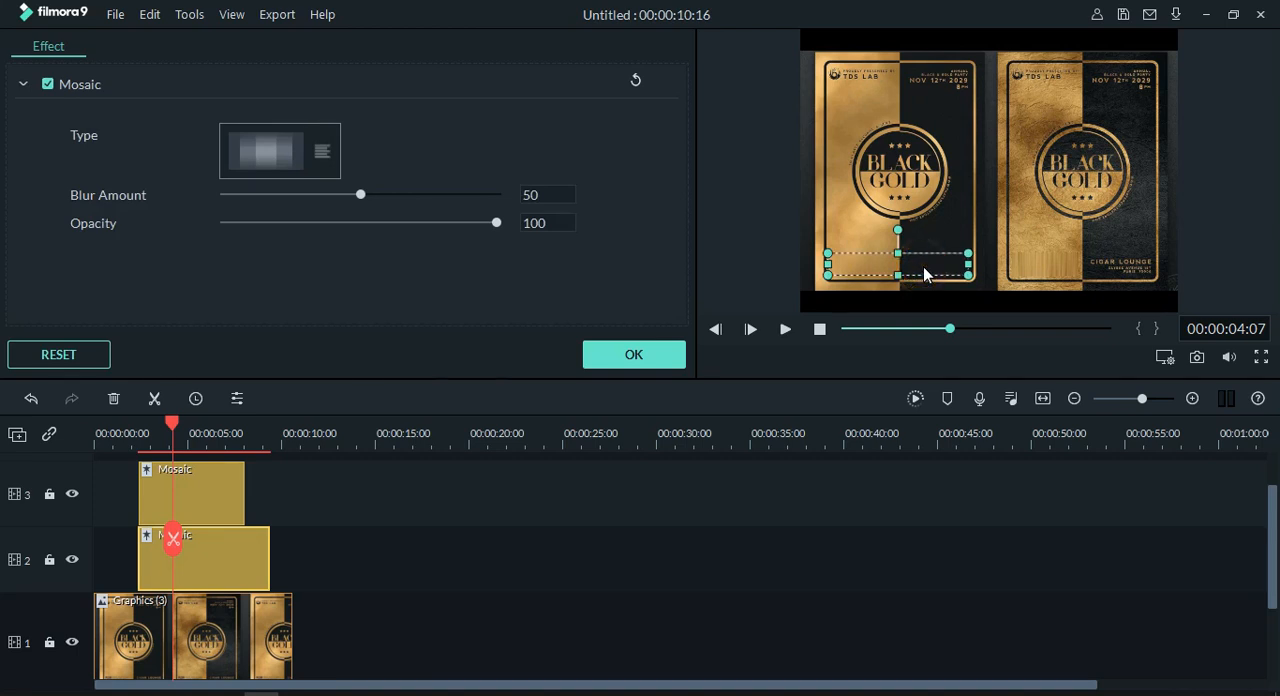
{"action": "left_click_drag", "start_coordinate": [924, 268], "coordinate": [925, 268]}
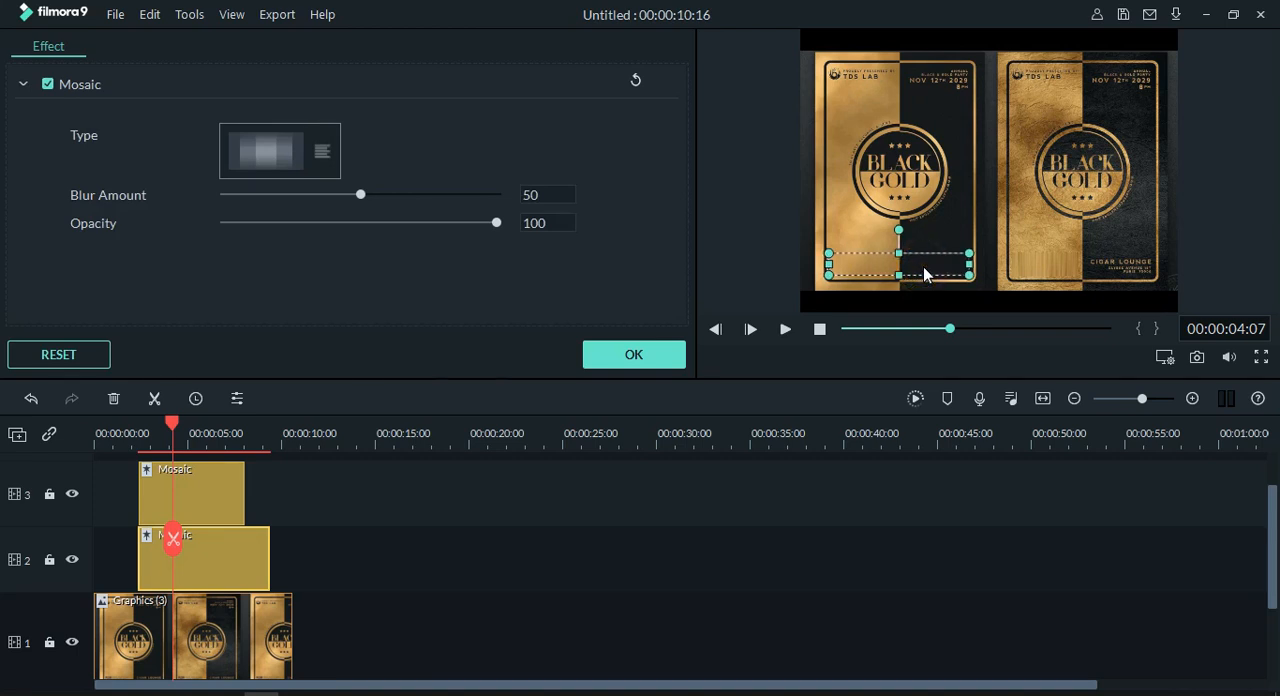
{"action": "left_click", "coordinate": [799, 612]}
Step: Play the timeline to 00:00:05:16 to check both mosaics, and accept the Mosaic effect settings
{"action": "key", "text": "space"}
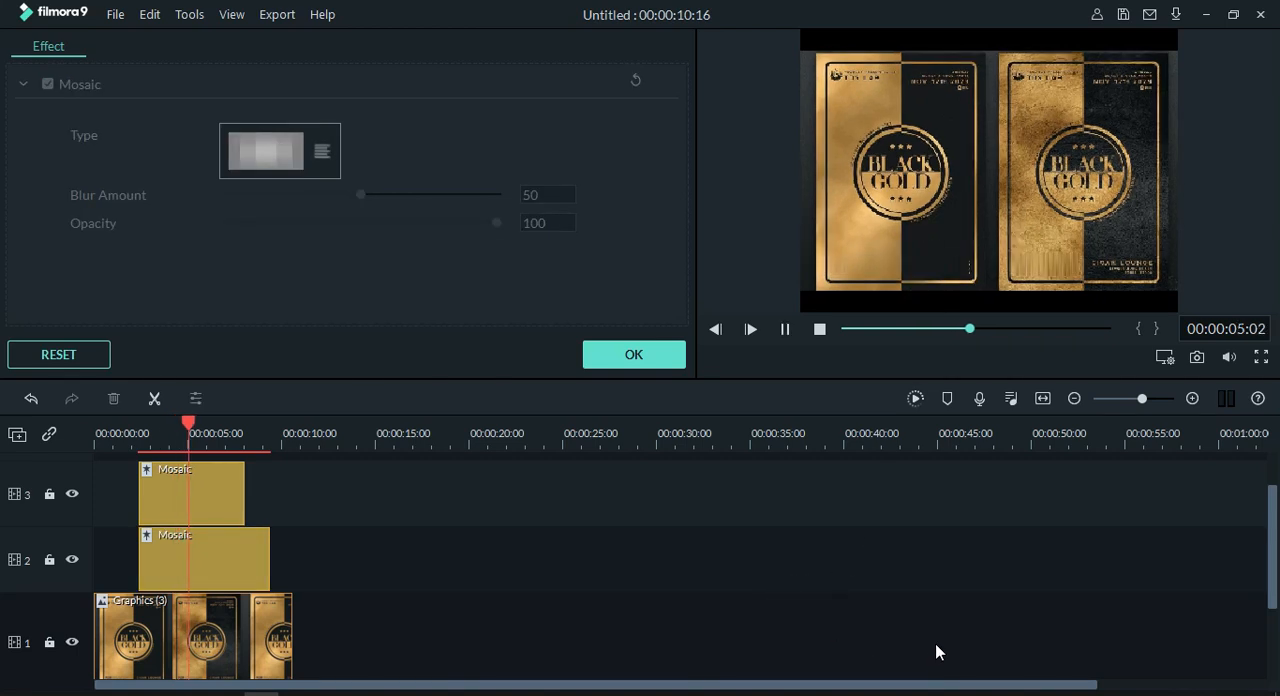
{"action": "key", "text": "space"}
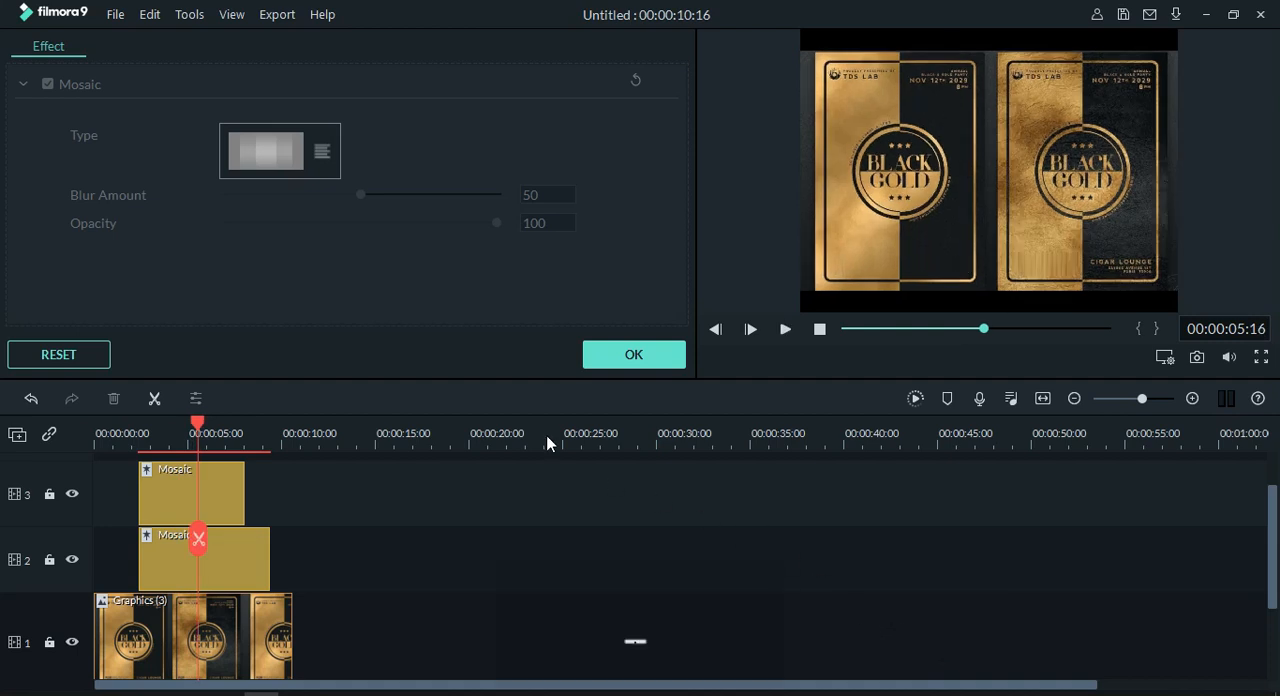
{"action": "left_click", "coordinate": [654, 357]}
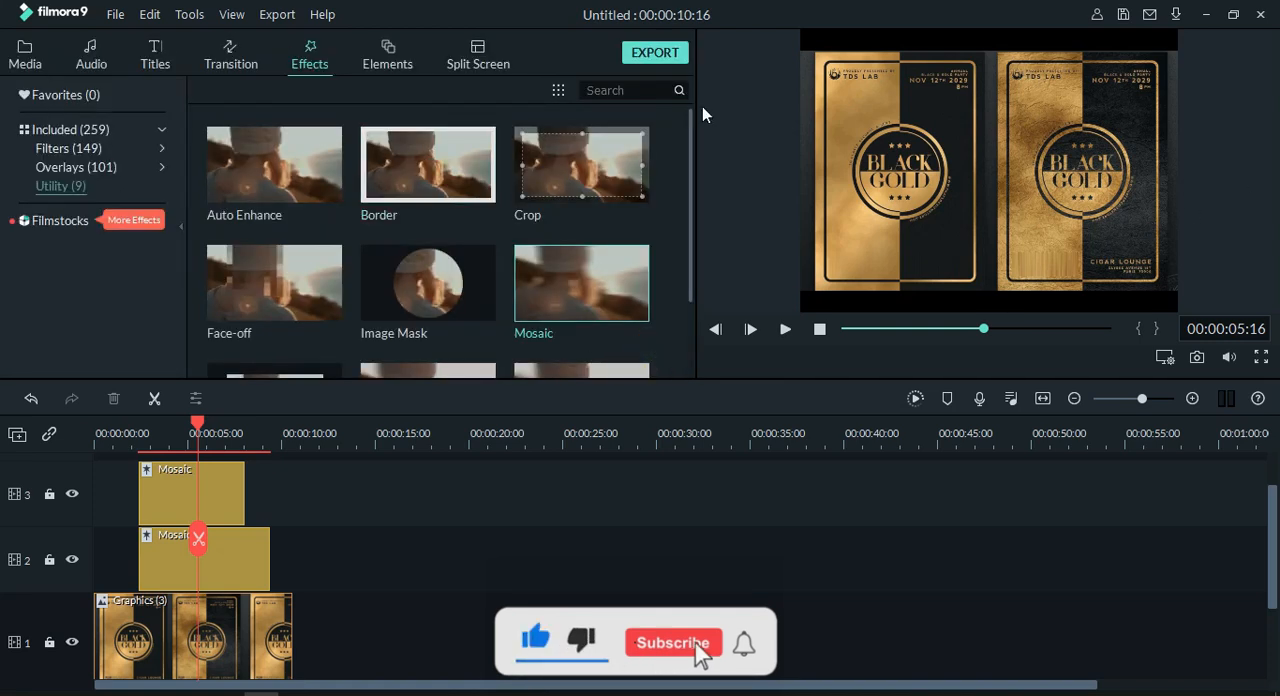
Step: Browse the Utility effects, the Overlays and the Filters in the effects library
{"action": "left_click_drag", "start_coordinate": [690, 127], "coordinate": [662, 263]}
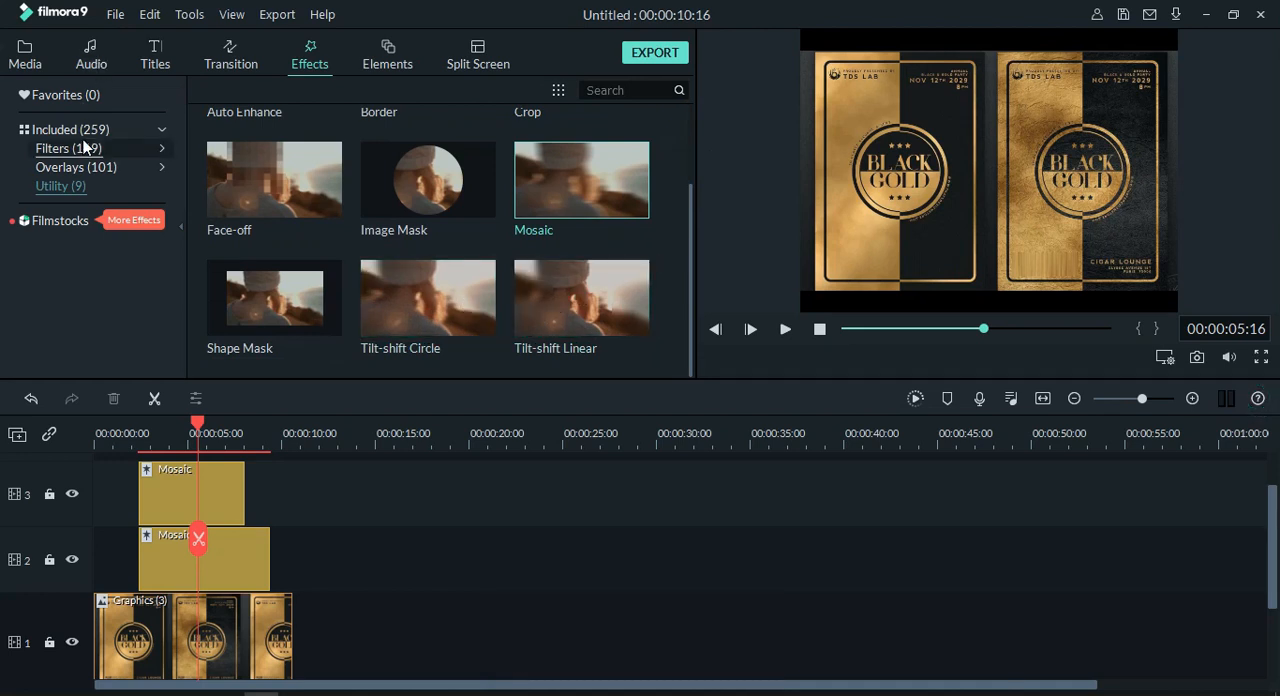
{"action": "left_click", "coordinate": [91, 169]}
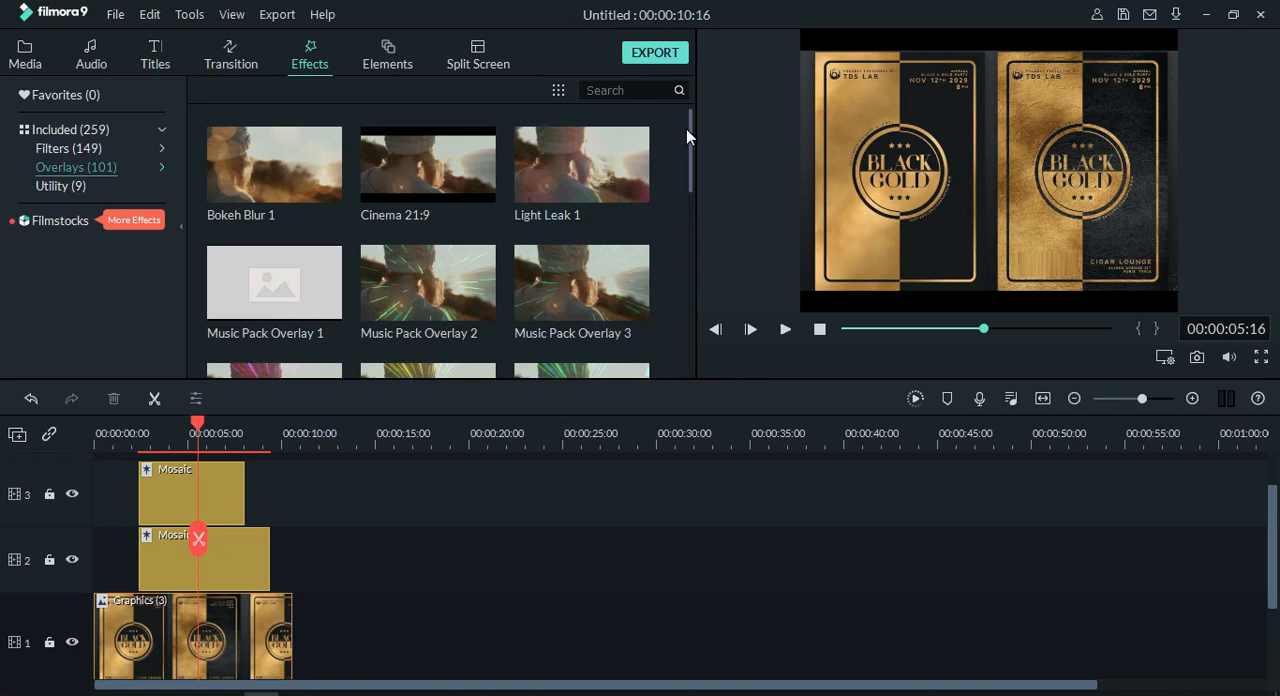
{"action": "left_click_drag", "start_coordinate": [691, 122], "coordinate": [675, 247]}
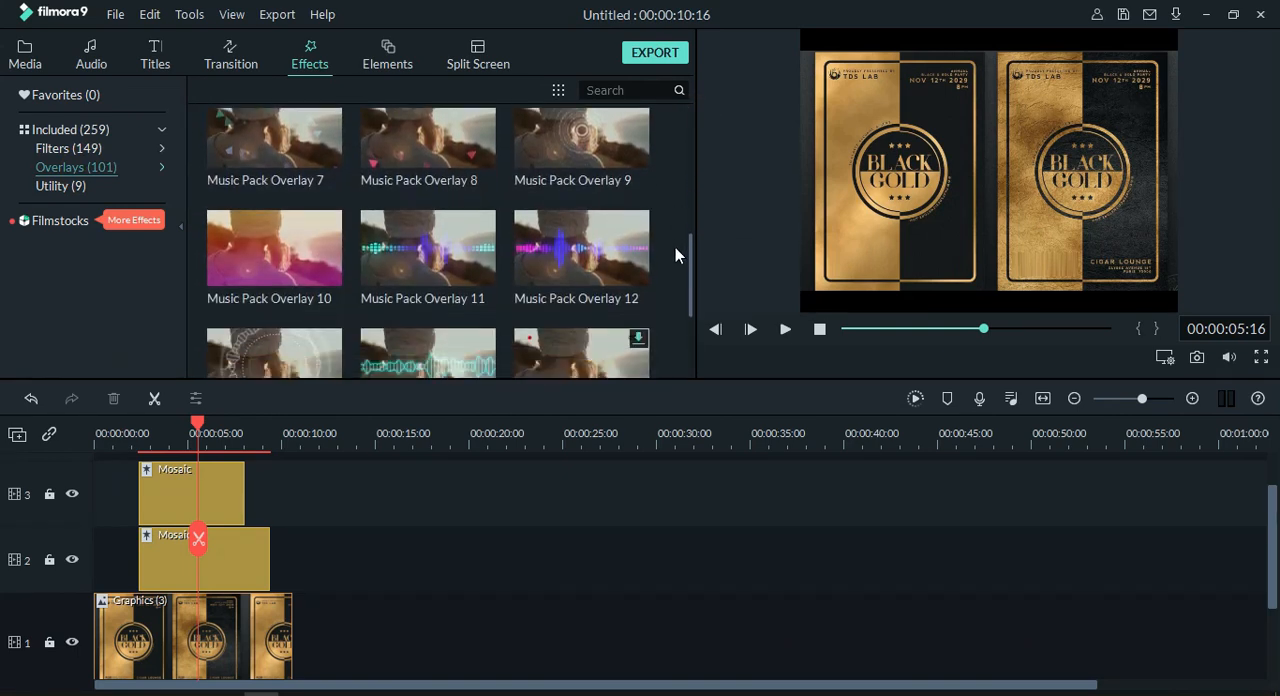
{"action": "left_click", "coordinate": [100, 150]}
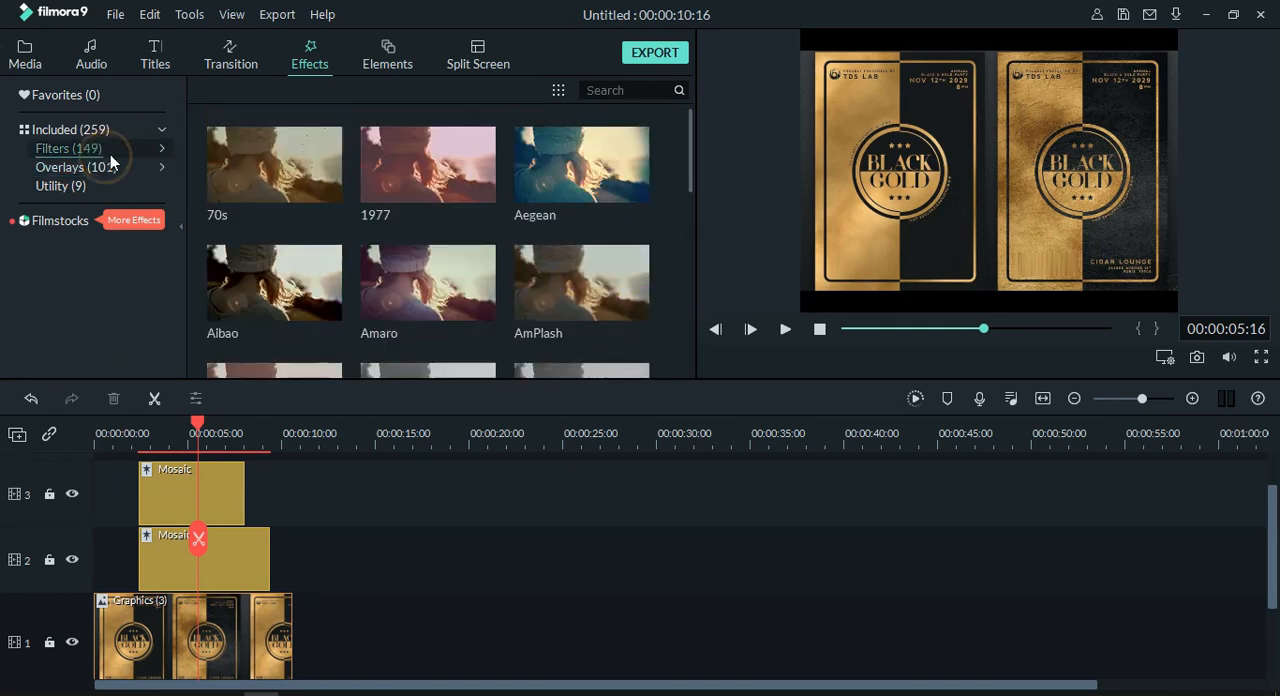